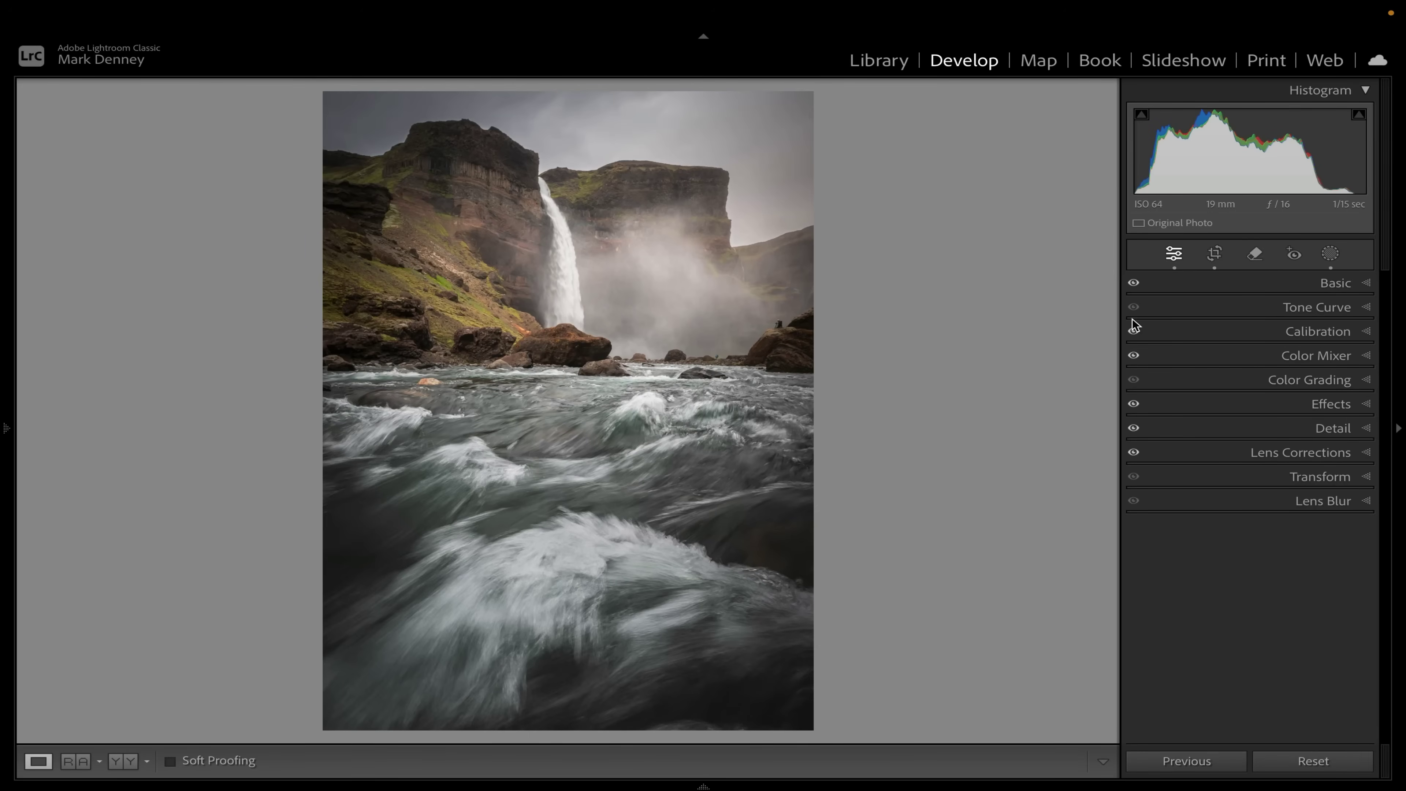
- Show the Add New Mask options for the canyon river photo in Develop
{"action": "left_click", "coordinate": [1330, 254]}
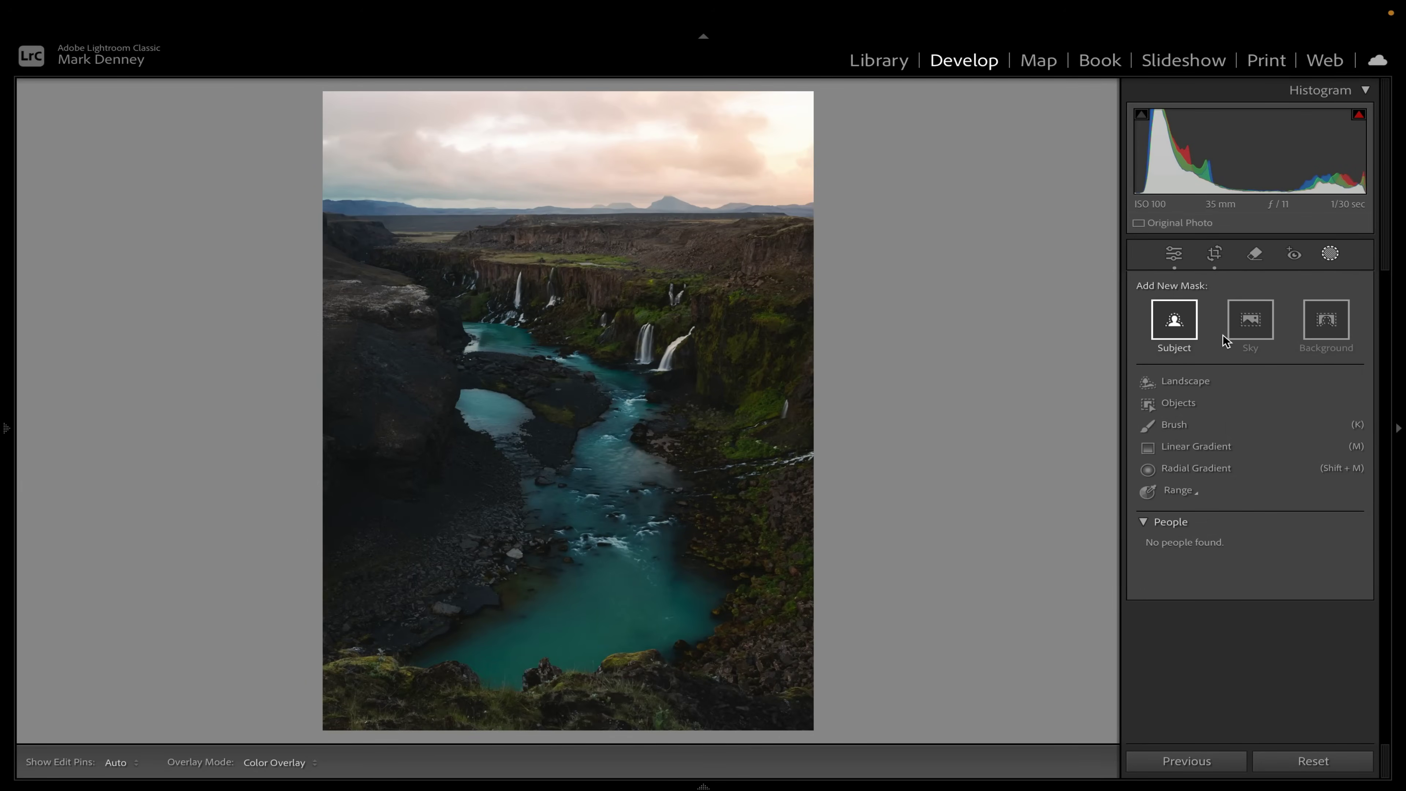
- Add a Sky mask at exposure -0.35, toggling its effect to compare before and after
{"action": "left_click", "coordinate": [1248, 332]}
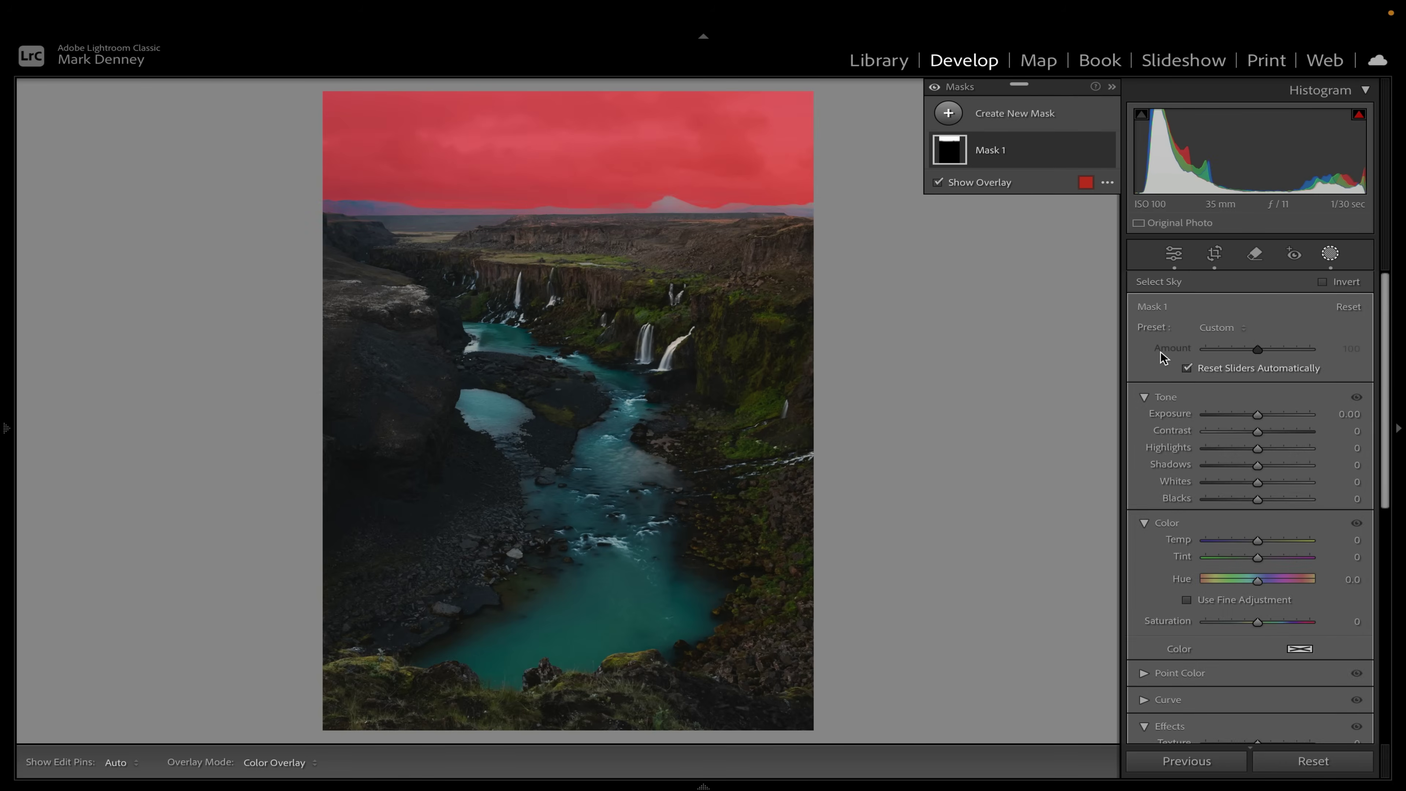
{"action": "mouse_move", "coordinate": [1258, 413]}
{"action": "left_mouse_down"}
{"action": "mouse_move", "coordinate": [1234, 450]}
{"action": "mouse_move", "coordinate": [1275, 435]}
{"action": "left_mouse_up"}
{"action": "left_click", "coordinate": [1108, 150]}
{"action": "left_click", "coordinate": [1108, 150]}
{"action": "left_click", "coordinate": [1108, 150]}
{"action": "left_click", "coordinate": [1109, 149]}
{"action": "left_click", "coordinate": [1108, 150]}
{"action": "left_click", "coordinate": [1108, 149]}
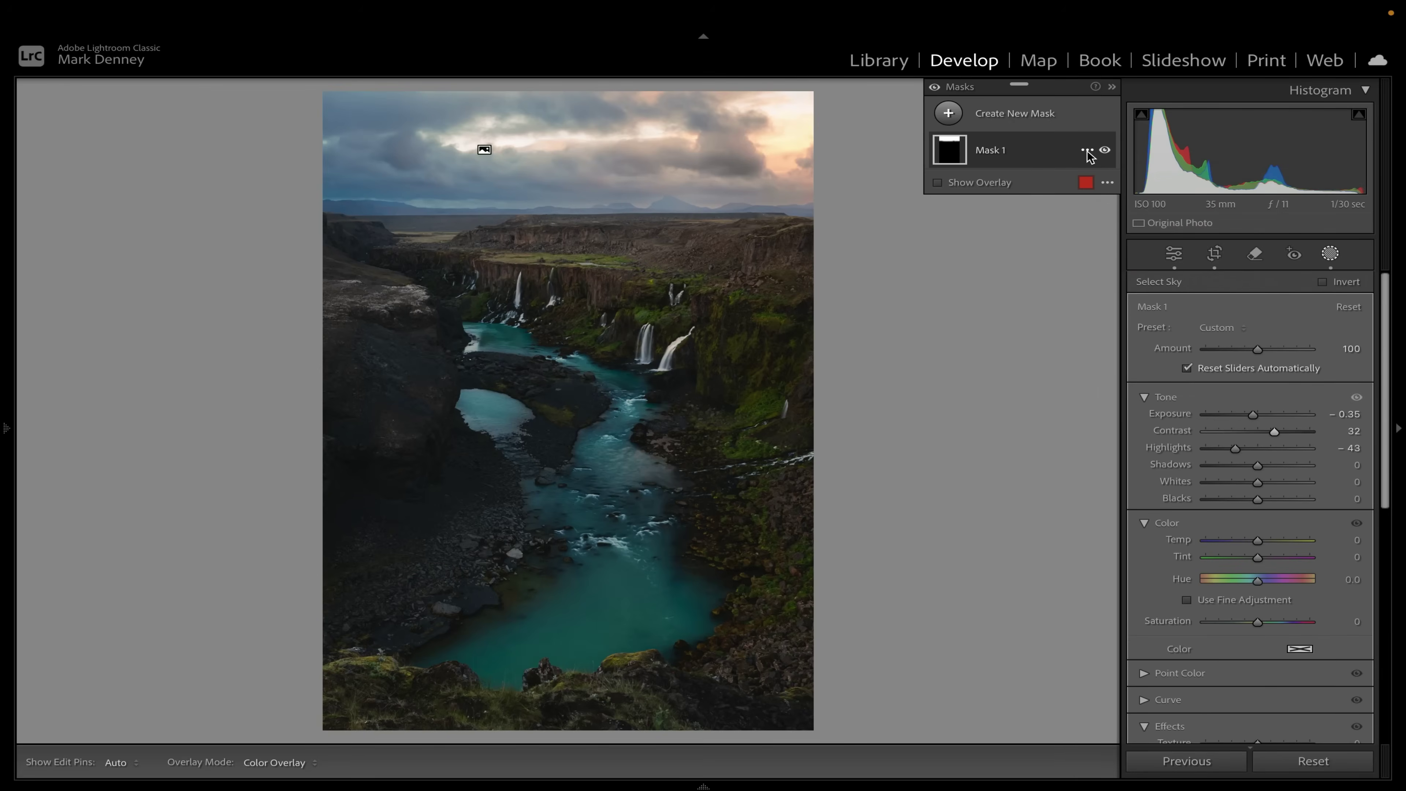
- Duplicate and invert the sky mask, then set exposure 0.53, contrast 34 and shadows 34
{"action": "left_click", "coordinate": [1087, 150]}
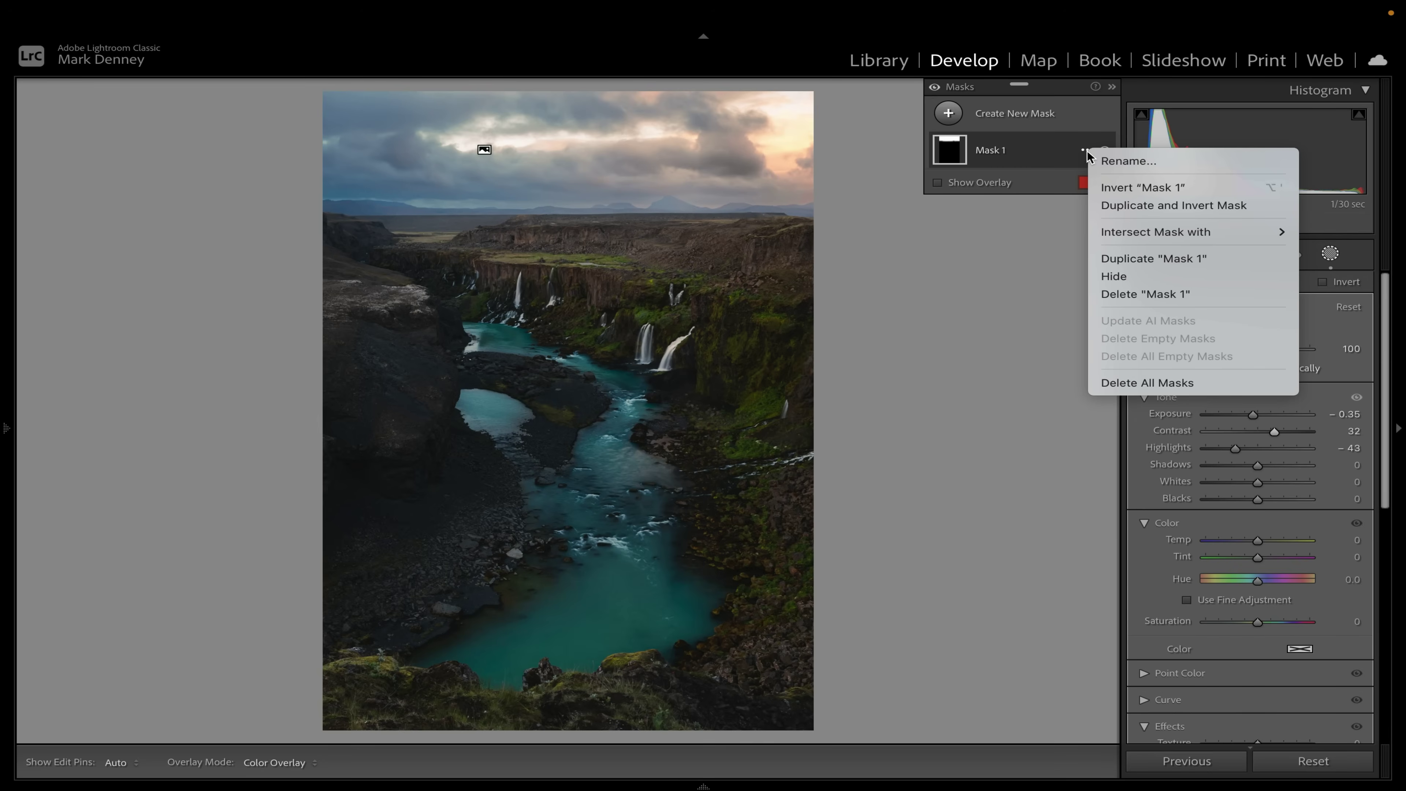
{"action": "left_click", "coordinate": [1146, 206]}
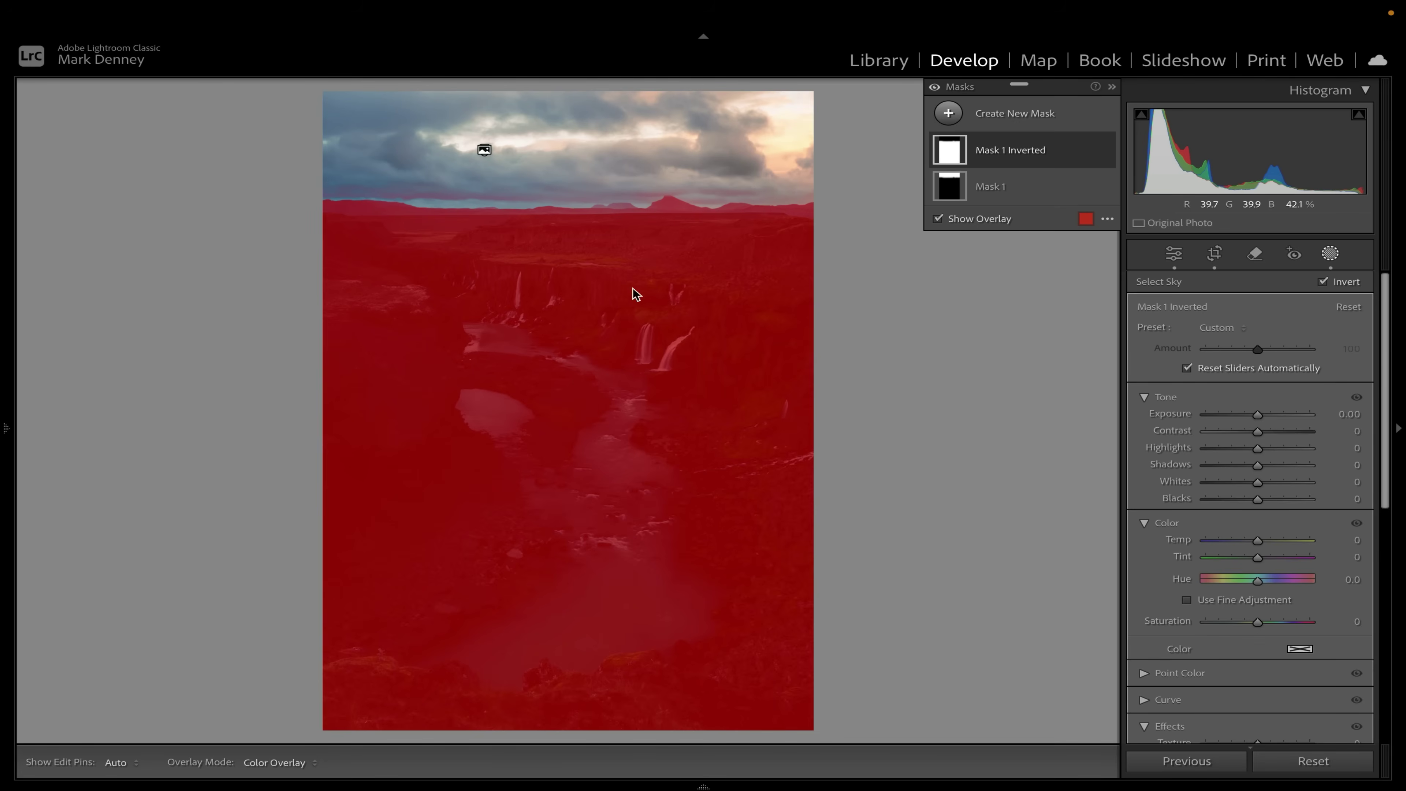
{"action": "mouse_move", "coordinate": [1260, 413]}
{"action": "left_mouse_down"}
{"action": "mouse_move", "coordinate": [1275, 461]}
{"action": "mouse_move", "coordinate": [1269, 415]}
{"action": "left_mouse_up"}
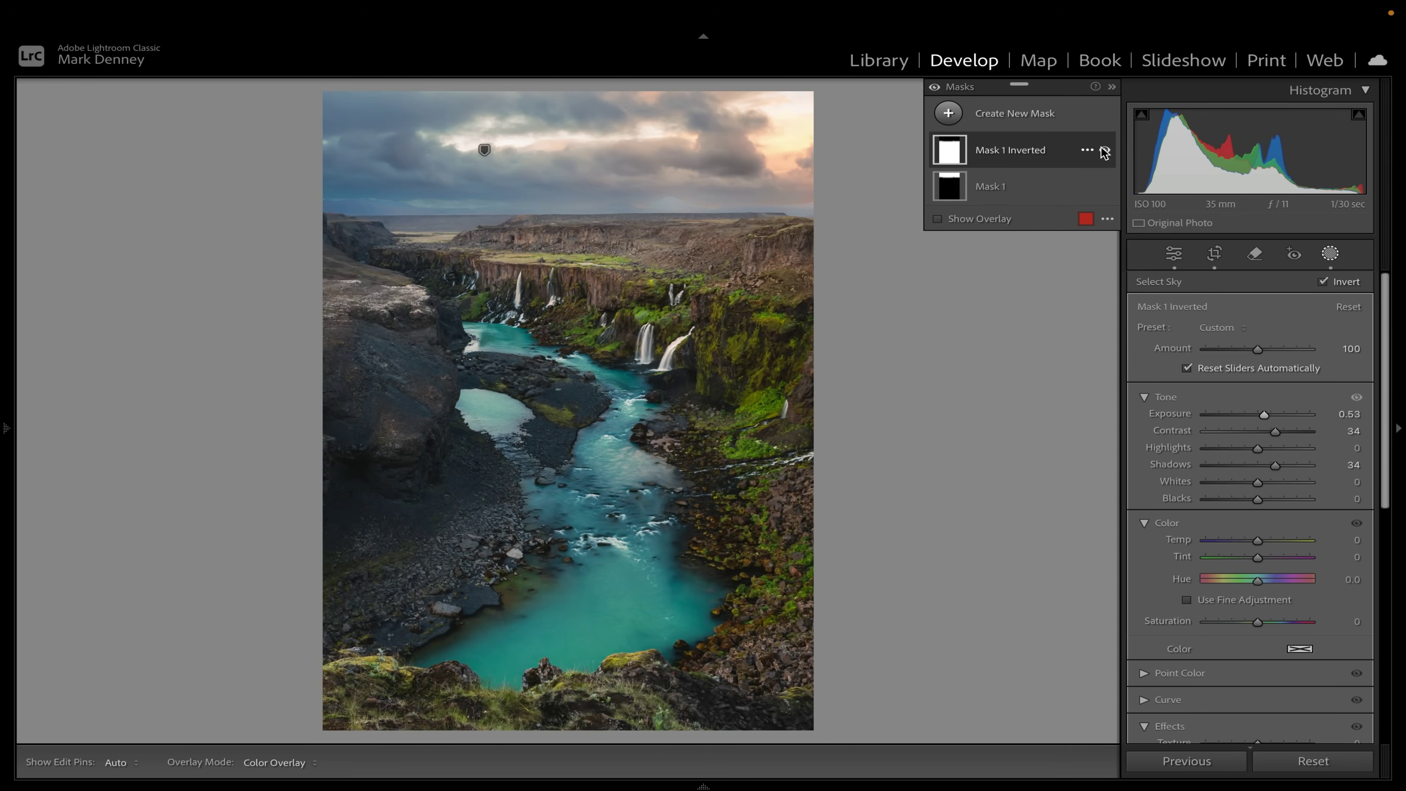
{"action": "left_click", "coordinate": [1104, 151]}
{"action": "left_click", "coordinate": [1104, 150]}
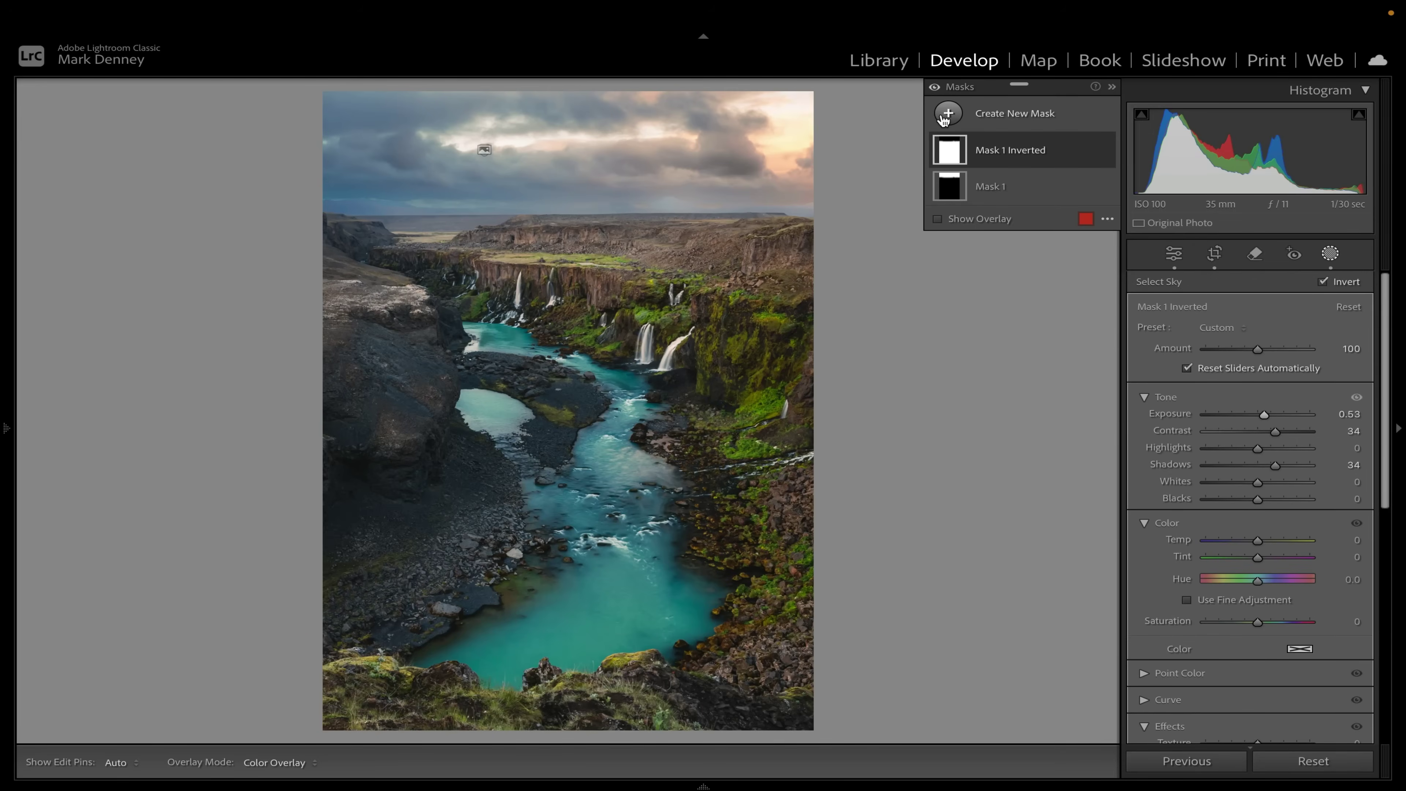
{"action": "left_click", "coordinate": [946, 115]}
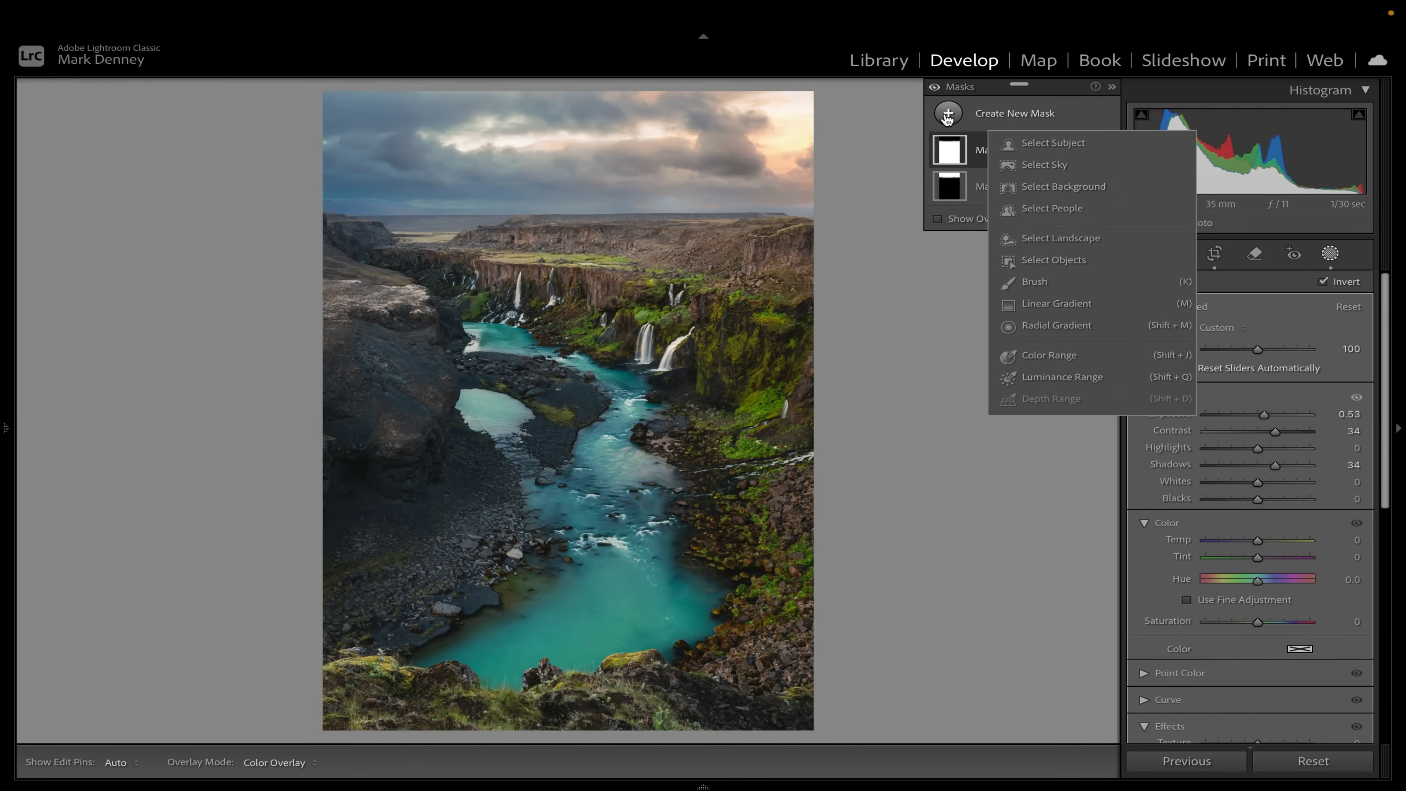
- Mask the river with Select Objects at exposure 0.18, contrast 22 and highlights 9
{"action": "left_click", "coordinate": [1042, 260]}
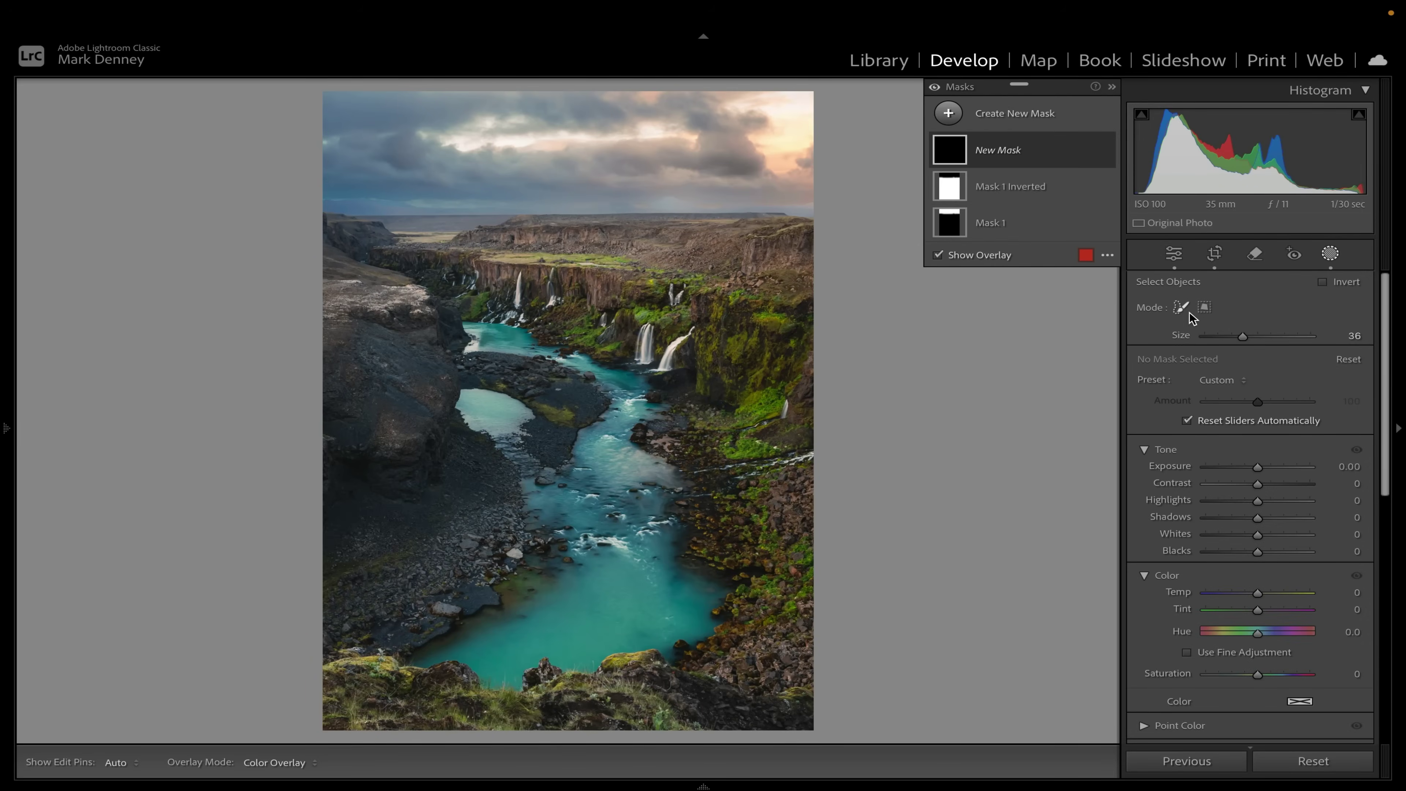
{"action": "mouse_move", "coordinate": [492, 342]}
{"action": "left_mouse_down"}
{"action": "mouse_move", "coordinate": [712, 478]}
{"action": "mouse_move", "coordinate": [696, 554]}
{"action": "mouse_move", "coordinate": [732, 615]}
{"action": "mouse_move", "coordinate": [618, 659]}
{"action": "mouse_move", "coordinate": [498, 673]}
{"action": "mouse_move", "coordinate": [397, 642]}
{"action": "mouse_move", "coordinate": [518, 577]}
{"action": "mouse_move", "coordinate": [525, 549]}
{"action": "mouse_move", "coordinate": [486, 399]}
{"action": "mouse_move", "coordinate": [576, 451]}
{"action": "mouse_move", "coordinate": [648, 528]}
{"action": "mouse_move", "coordinate": [664, 581]}
{"action": "mouse_move", "coordinate": [518, 633]}
{"action": "mouse_move", "coordinate": [630, 525]}
{"action": "left_mouse_up"}
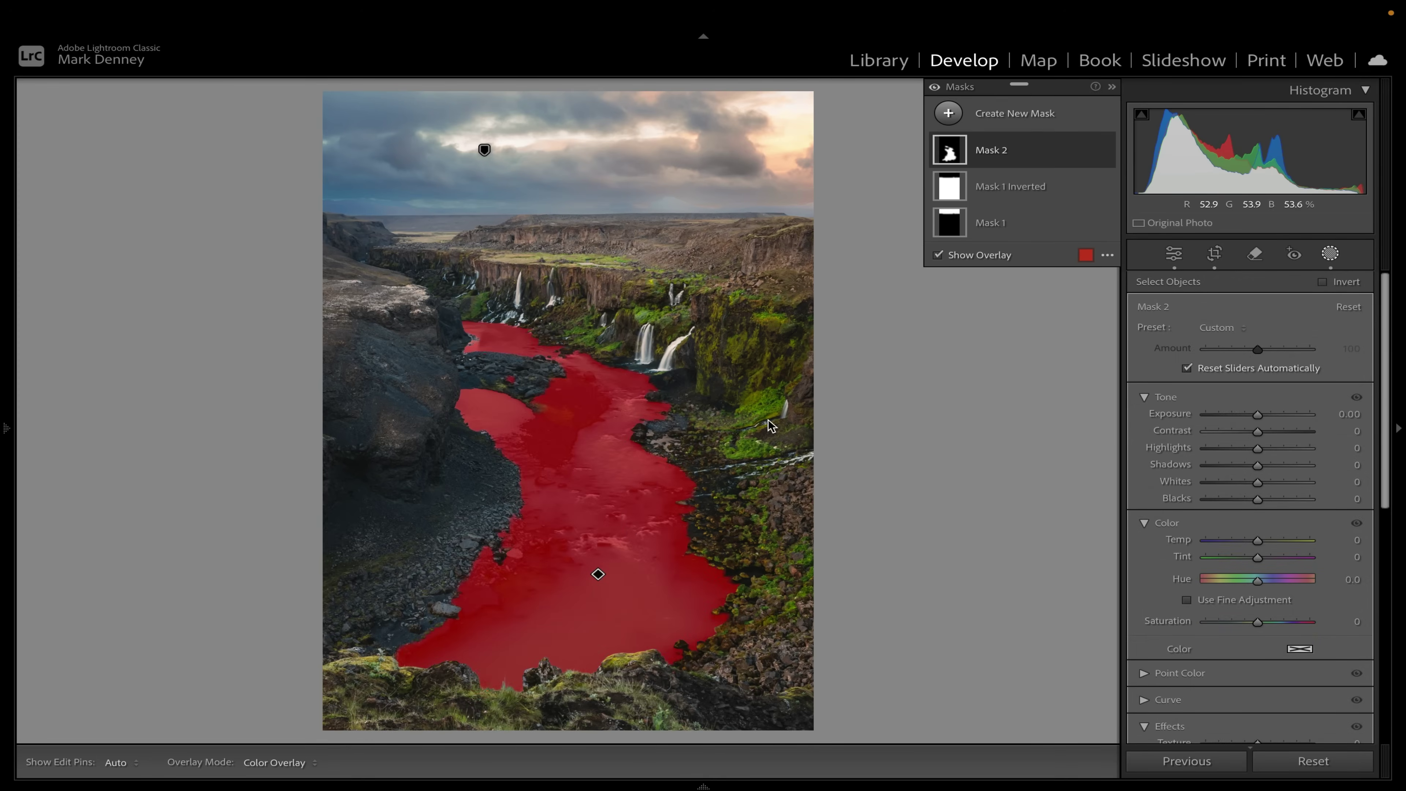
{"action": "left_click_drag", "start_coordinate": [1262, 415], "coordinate": [1263, 448]}
{"action": "left_click", "coordinate": [1270, 432]}
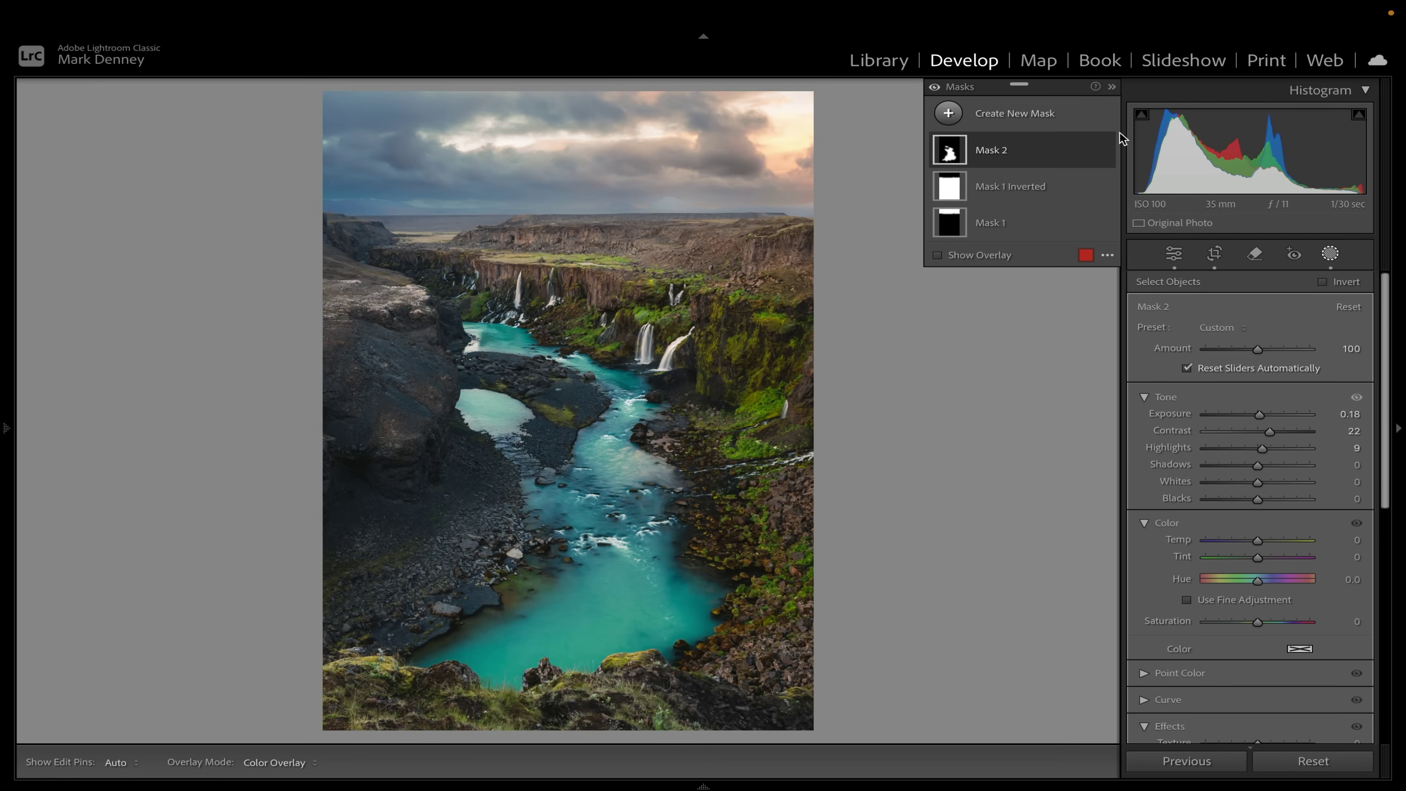
{"action": "left_click", "coordinate": [1107, 150]}
{"action": "left_click", "coordinate": [1107, 150]}
{"action": "left_click", "coordinate": [1107, 151]}
{"action": "left_click", "coordinate": [1107, 150]}
{"action": "left_click", "coordinate": [1107, 150]}
- Move to the next photo, the waterfall, in Develop and show its Add New Mask options
{"action": "left_click", "coordinate": [892, 63]}
{"action": "key", "text": "Right"}
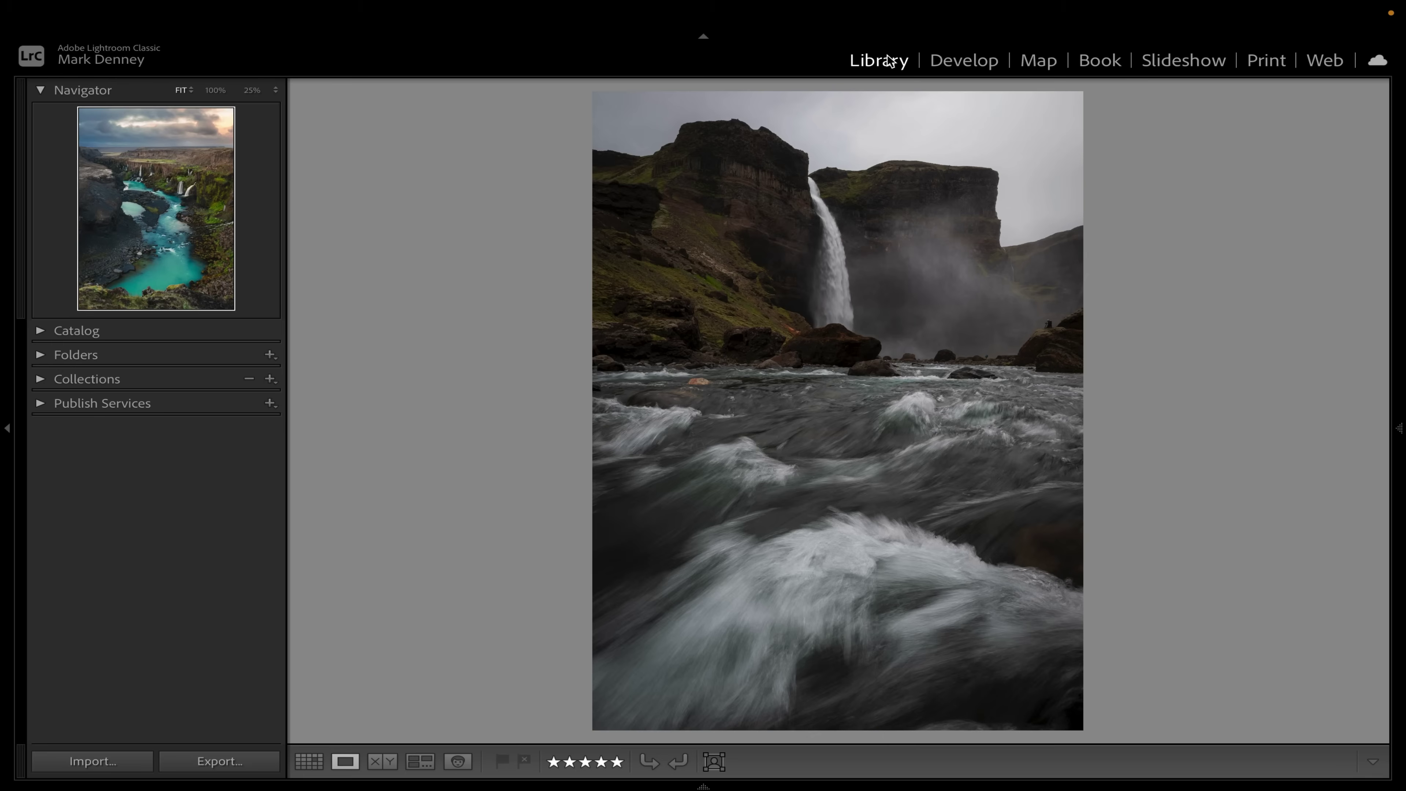
{"action": "left_click", "coordinate": [965, 63]}
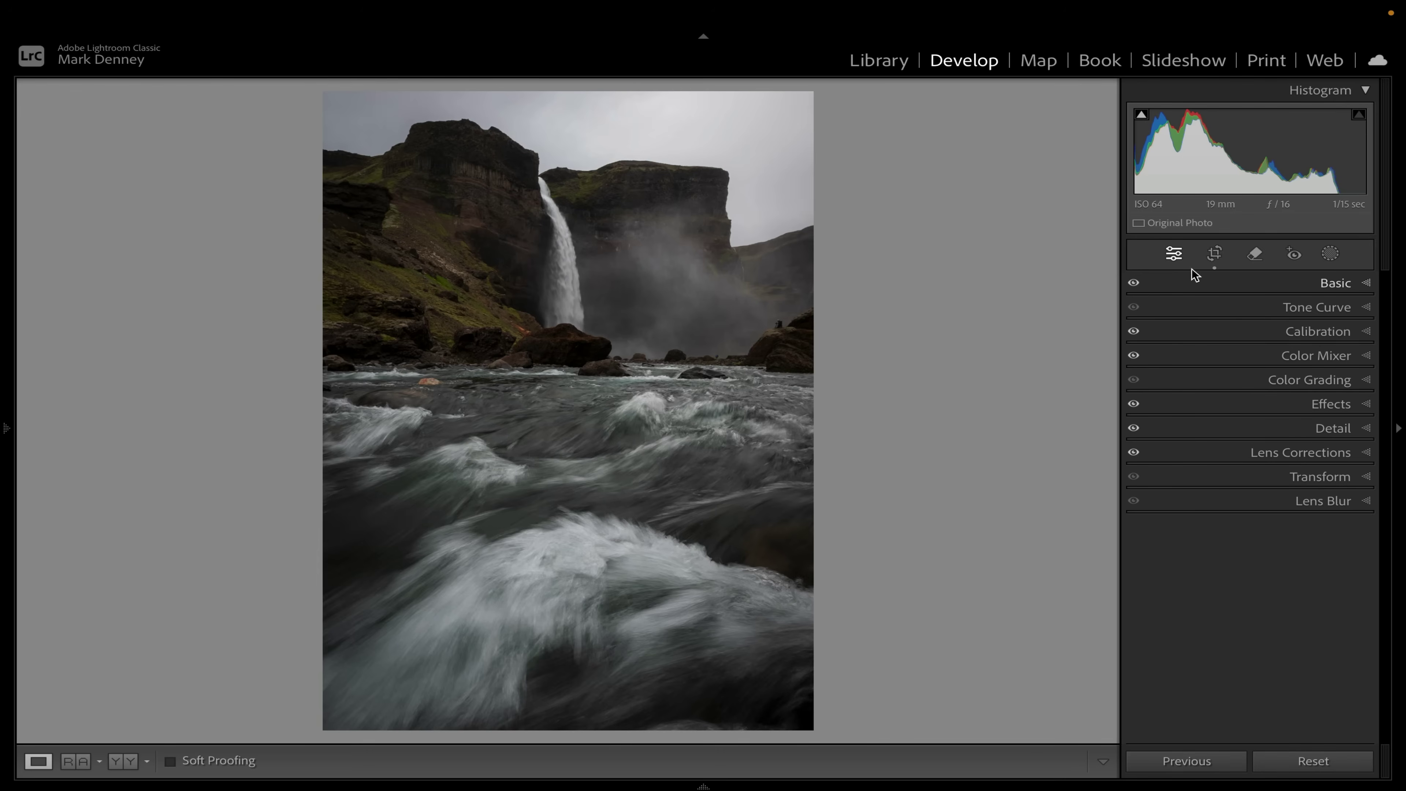
{"action": "left_click", "coordinate": [1329, 254]}
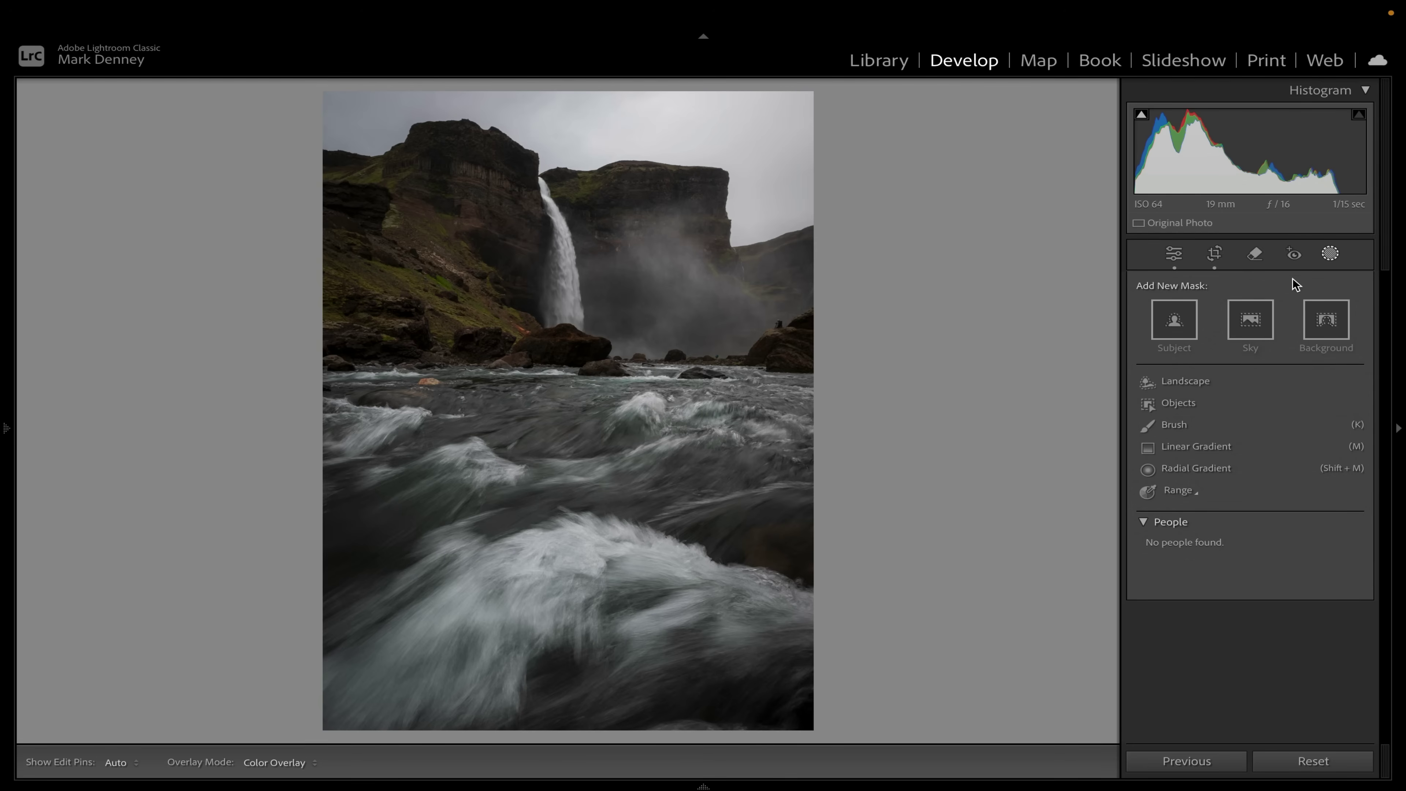
{"action": "left_click", "coordinate": [1331, 256]}
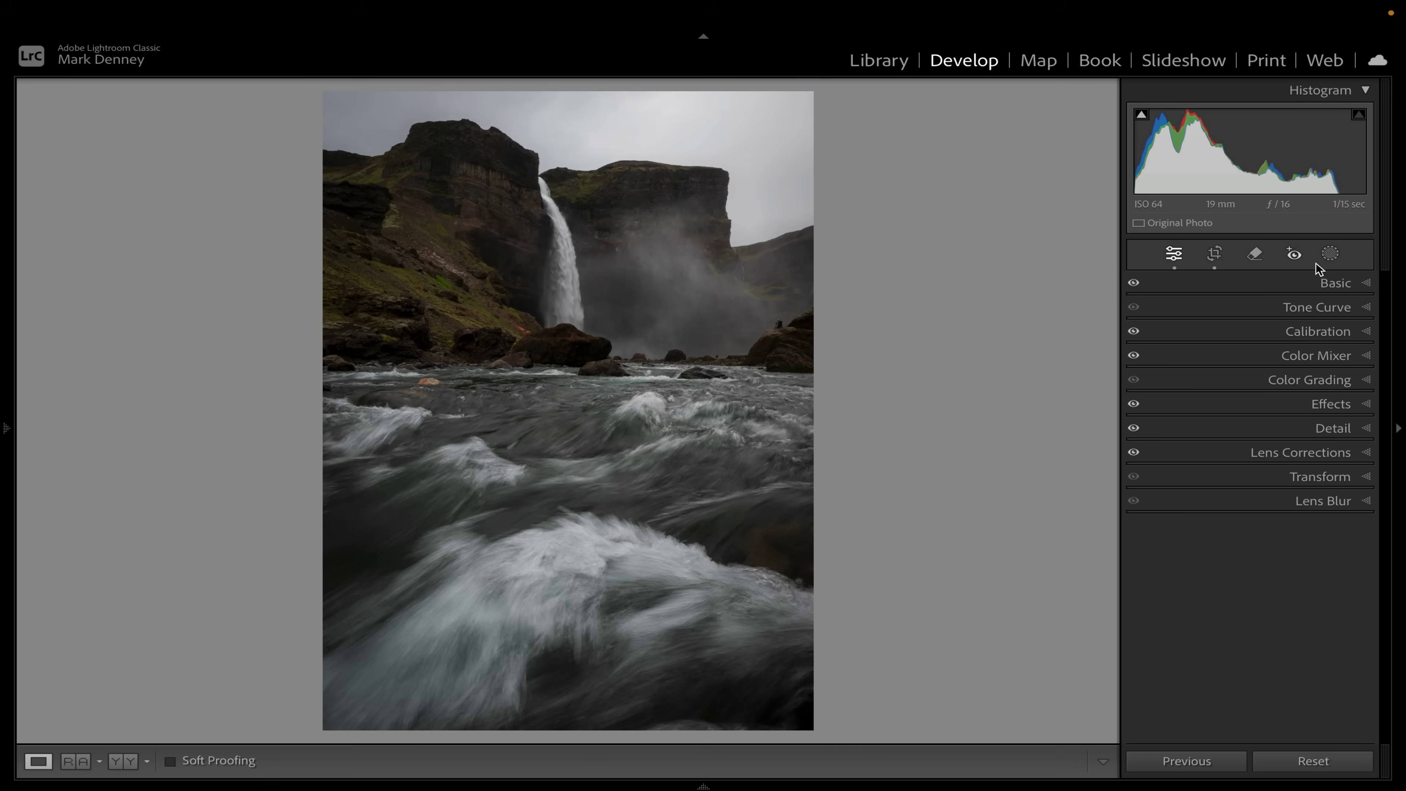
{"action": "left_click", "coordinate": [1331, 256]}
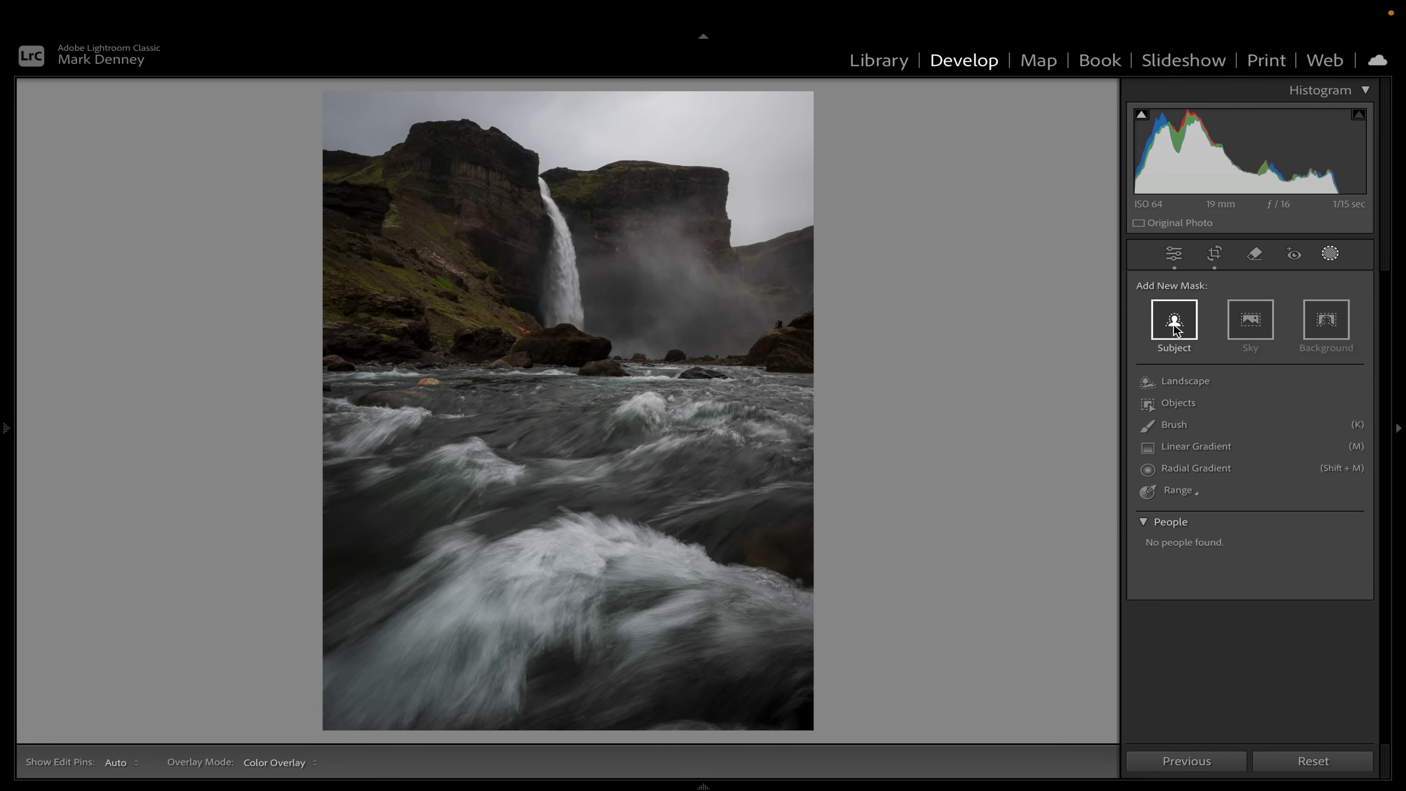
- Create three separate Landscape masks on the waterfall photo: Sky, Mountains and Water
{"action": "left_click", "coordinate": [1185, 381]}
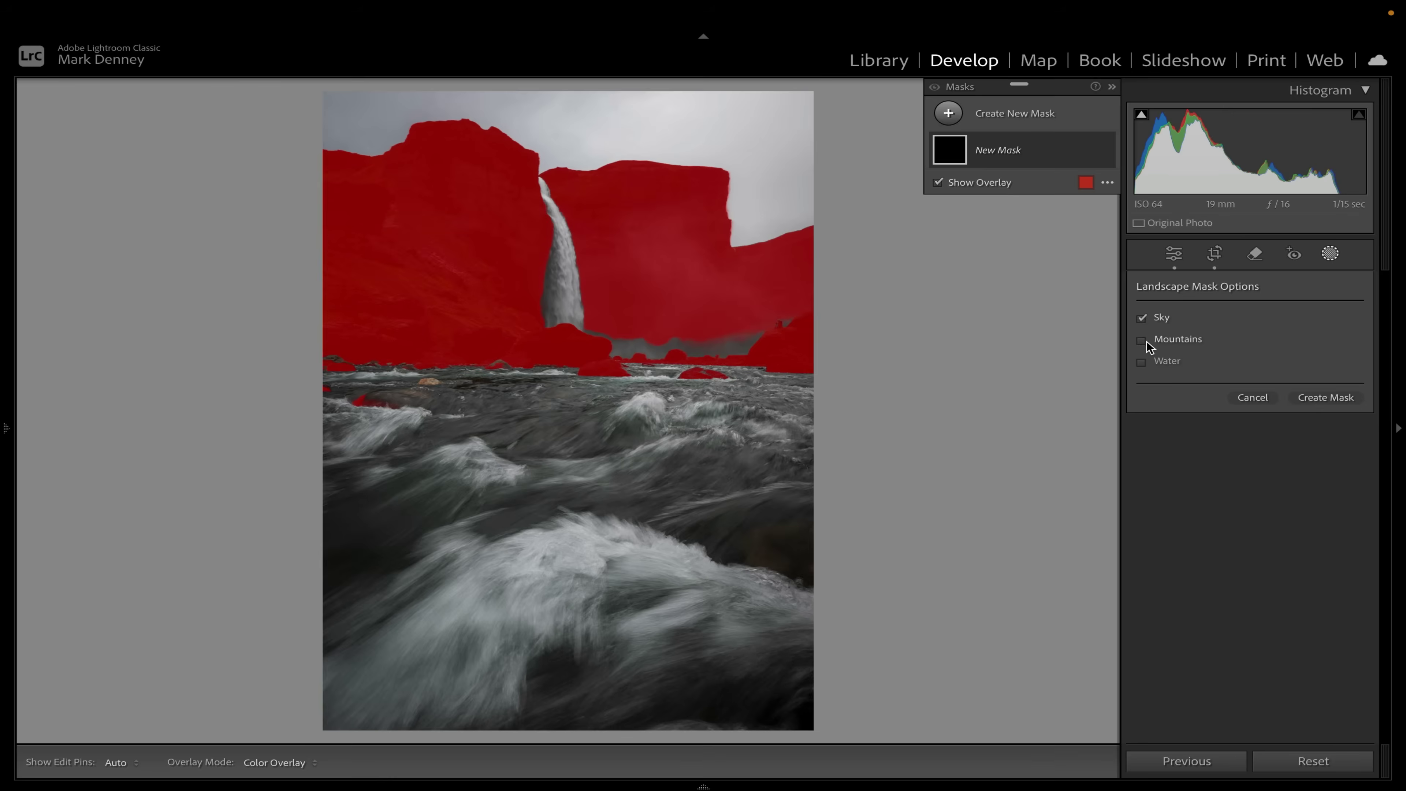
{"action": "left_click", "coordinate": [1144, 339]}
{"action": "left_click", "coordinate": [1141, 363]}
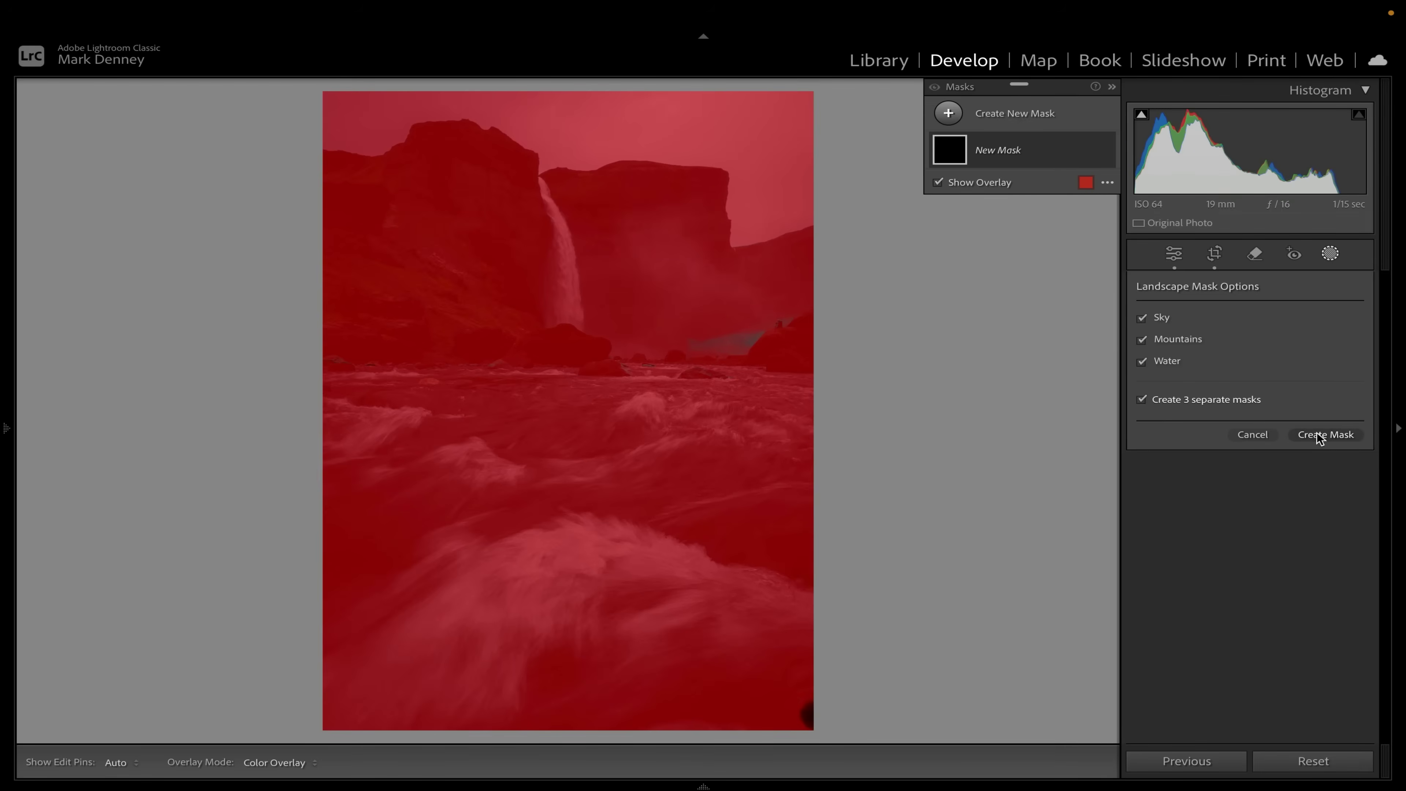
{"action": "left_click", "coordinate": [1321, 437]}
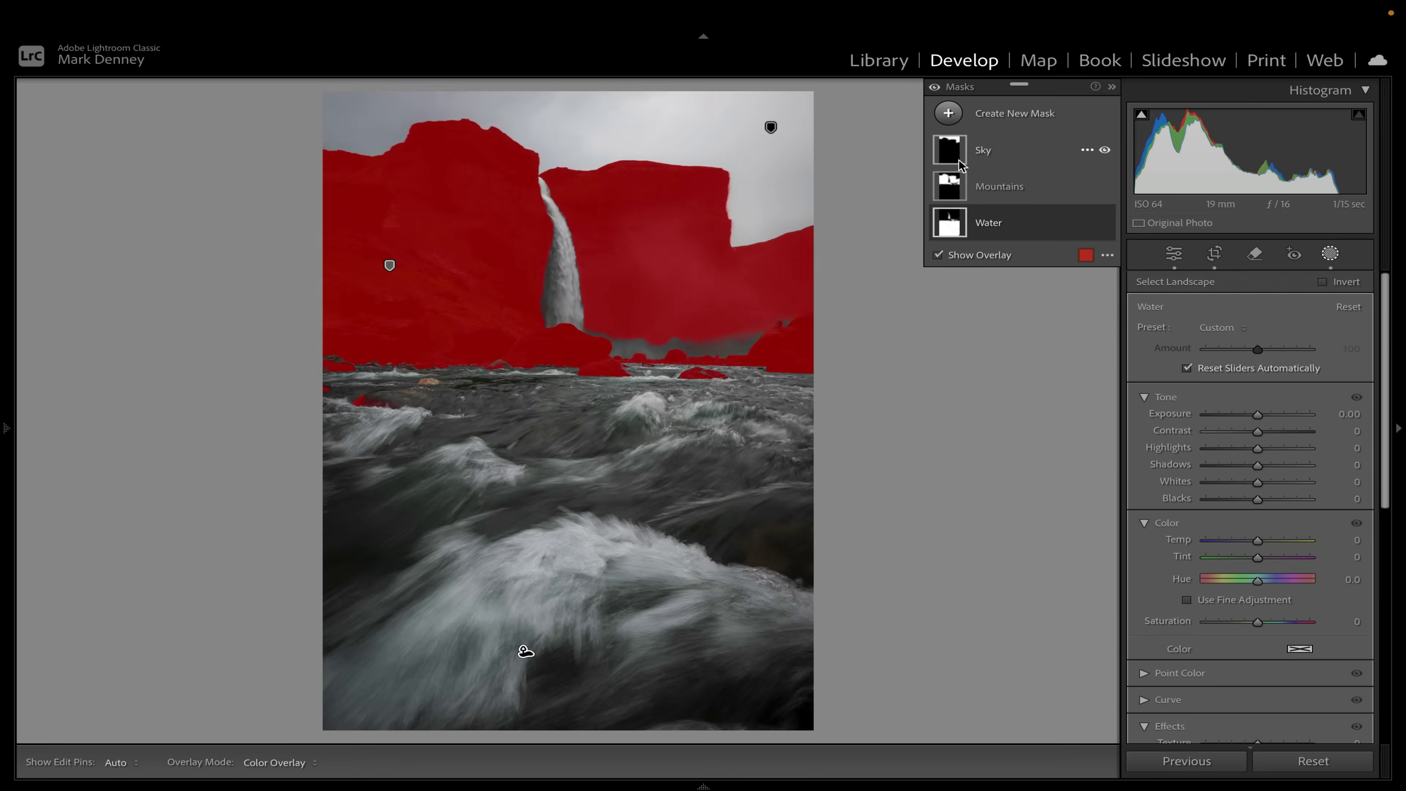
- Darken the Sky mask to exposure -0.72, adding contrast and pulling down highlights
{"action": "left_click", "coordinate": [953, 152]}
{"action": "left_click_drag", "start_coordinate": [1260, 419], "coordinate": [1253, 417]}
{"action": "left_click_drag", "start_coordinate": [1250, 416], "coordinate": [1268, 433]}
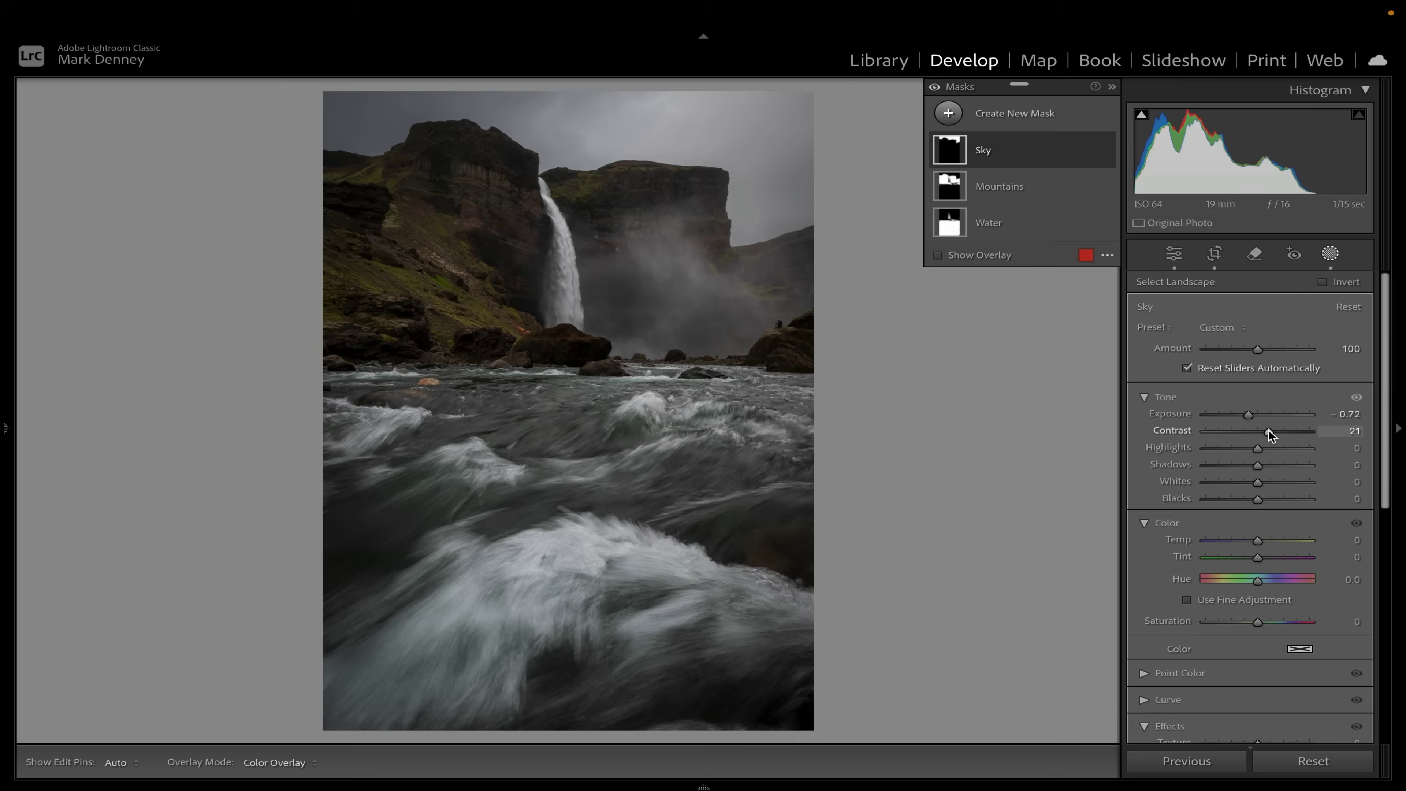
{"action": "left_click", "coordinate": [1246, 448]}
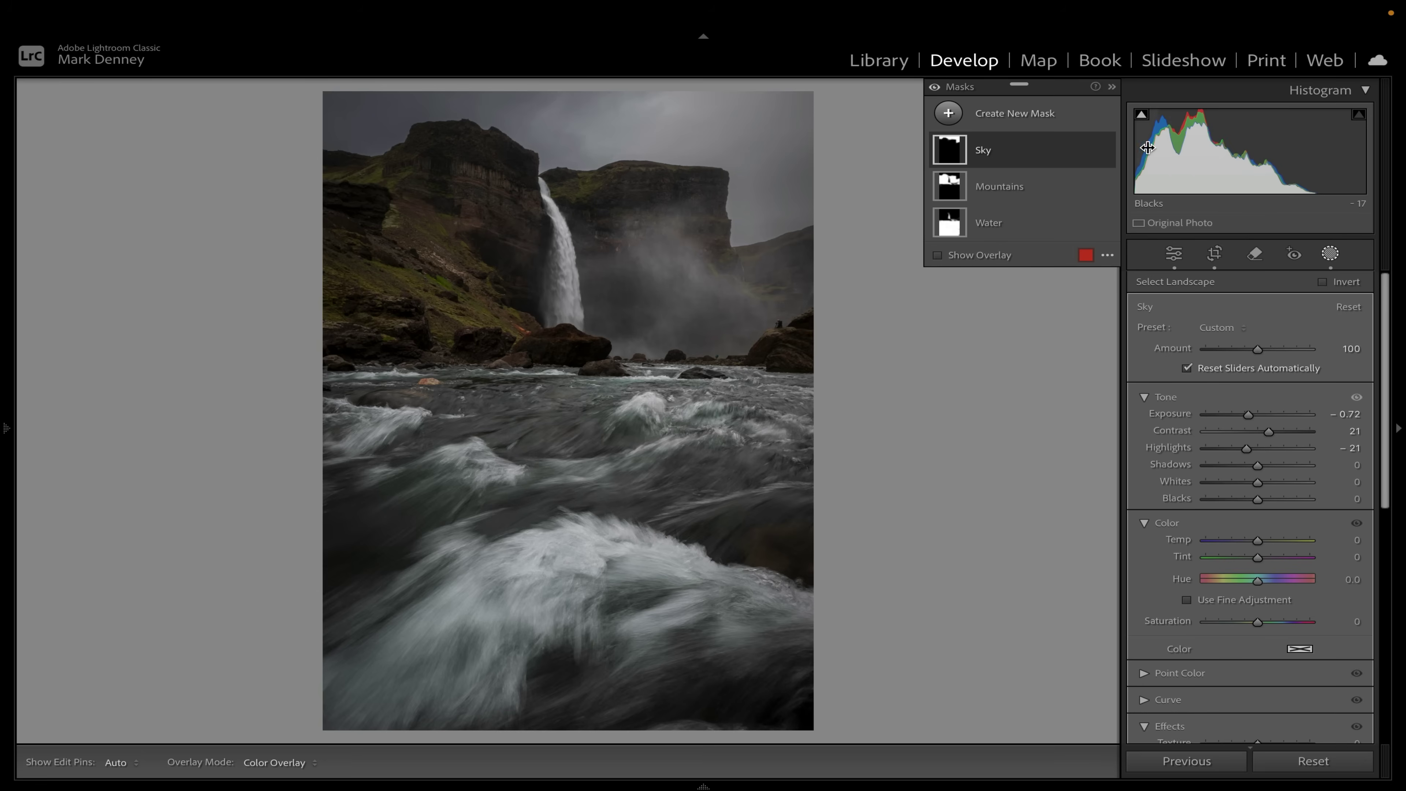
{"action": "left_click", "coordinate": [1107, 150]}
{"action": "left_click", "coordinate": [1107, 150]}
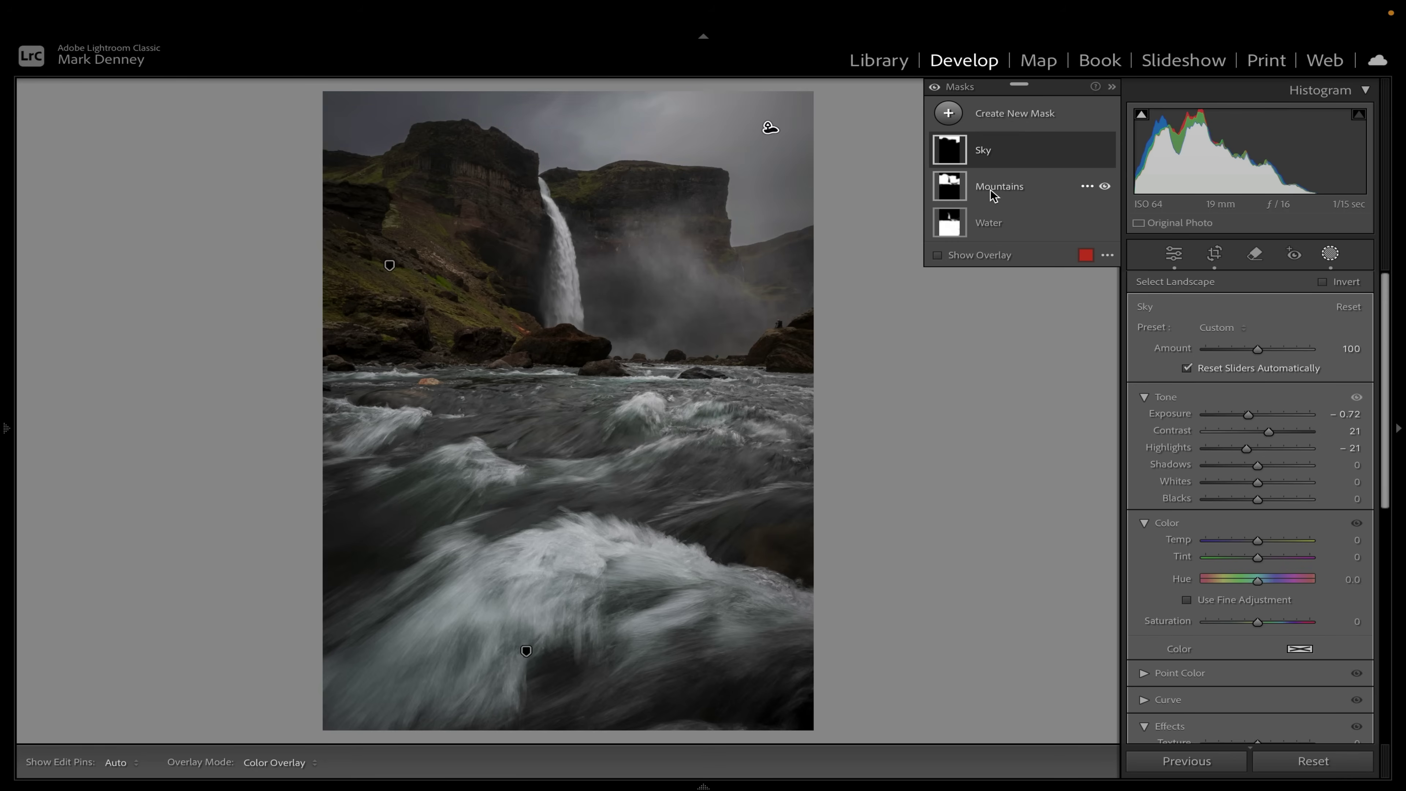
- Brighten the Mountains mask with exposure 0.56, contrast 22 and shadows 22
{"action": "left_click", "coordinate": [951, 191]}
{"action": "left_click_drag", "start_coordinate": [1256, 414], "coordinate": [1265, 413]}
{"action": "left_click_drag", "start_coordinate": [1262, 462], "coordinate": [1268, 431]}
- Set the Water mask to exposure 0.20, highlights -31, whites 21 and clarity 17
{"action": "left_click", "coordinate": [990, 223]}
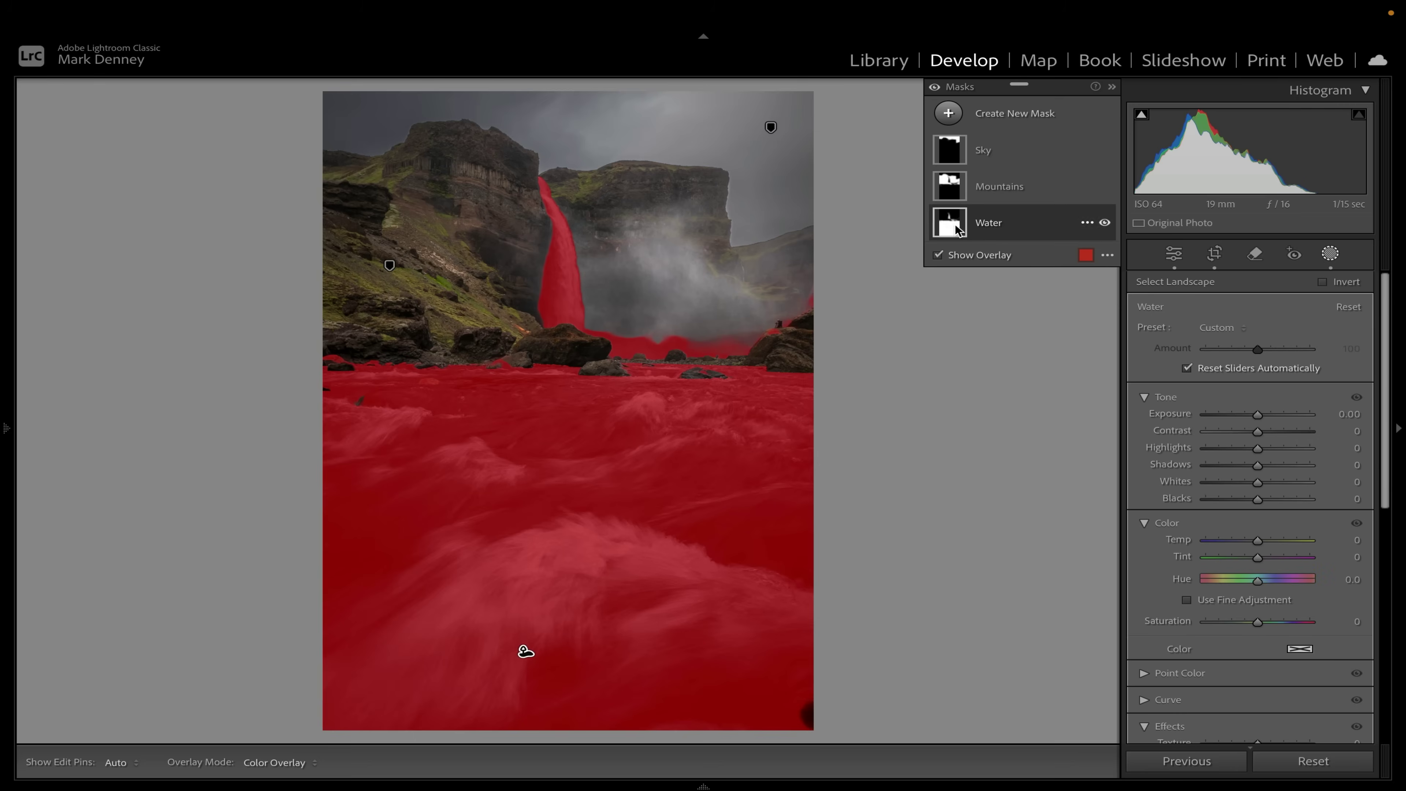
{"action": "left_click", "coordinate": [1240, 447]}
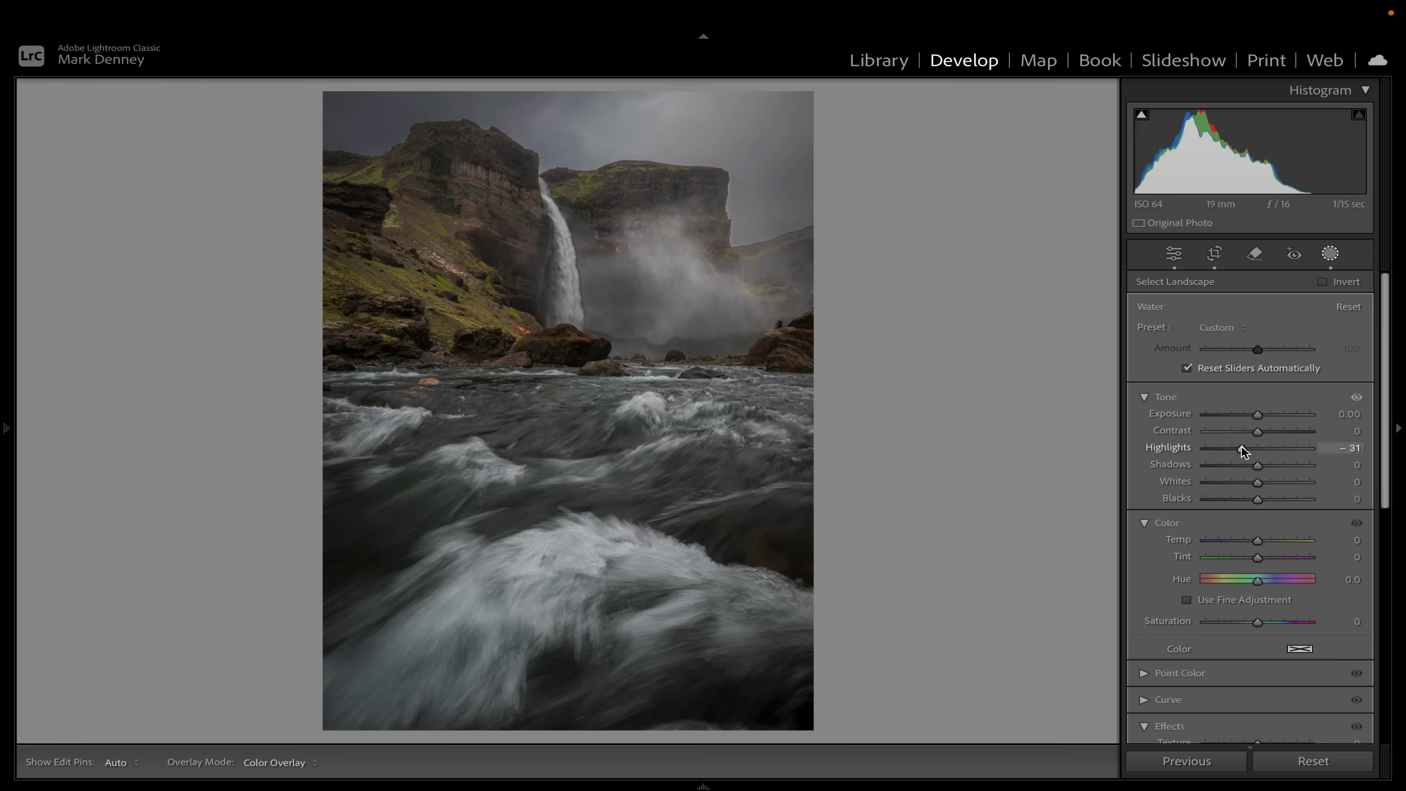
{"action": "left_click_drag", "start_coordinate": [1257, 413], "coordinate": [1261, 412]}
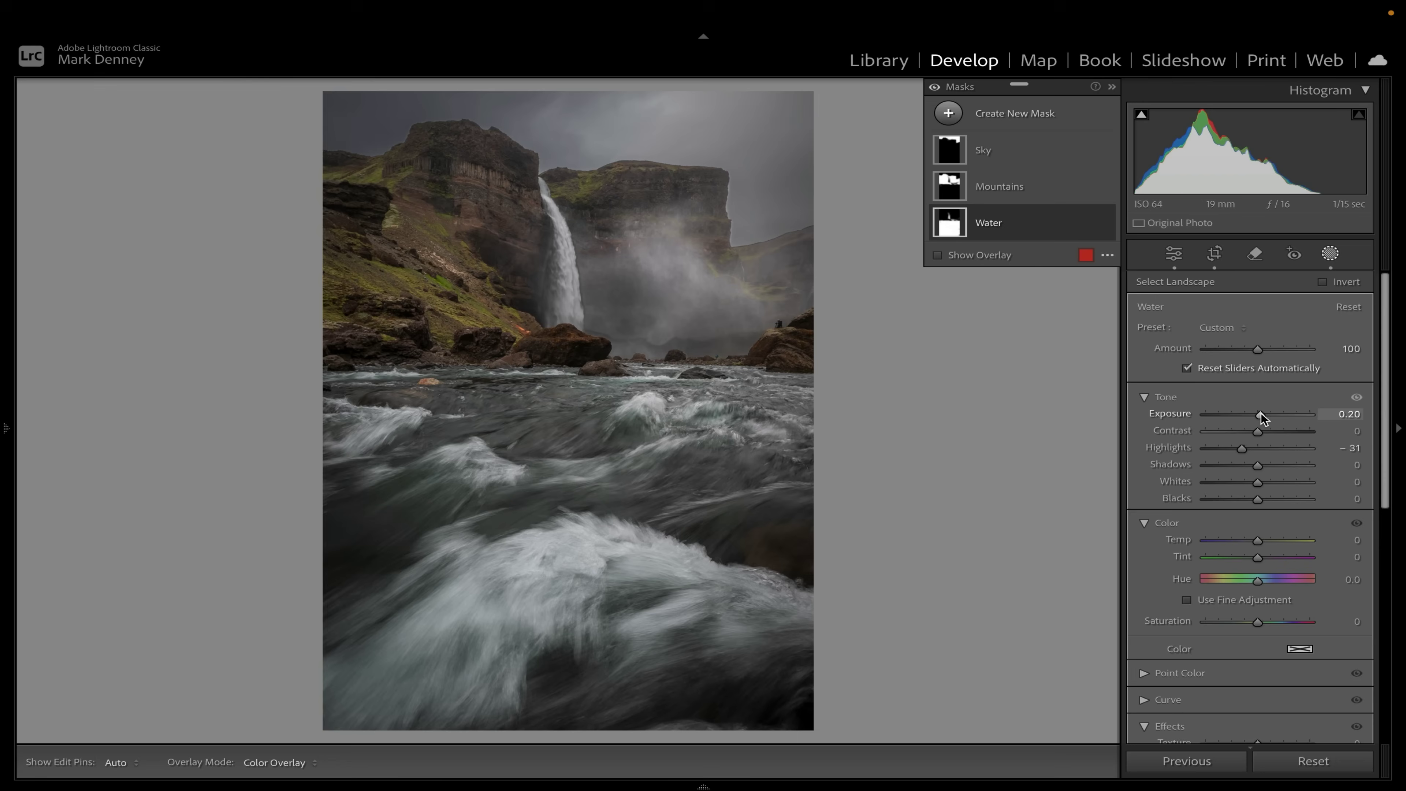
{"action": "left_click_drag", "start_coordinate": [1268, 482], "coordinate": [1269, 482]}
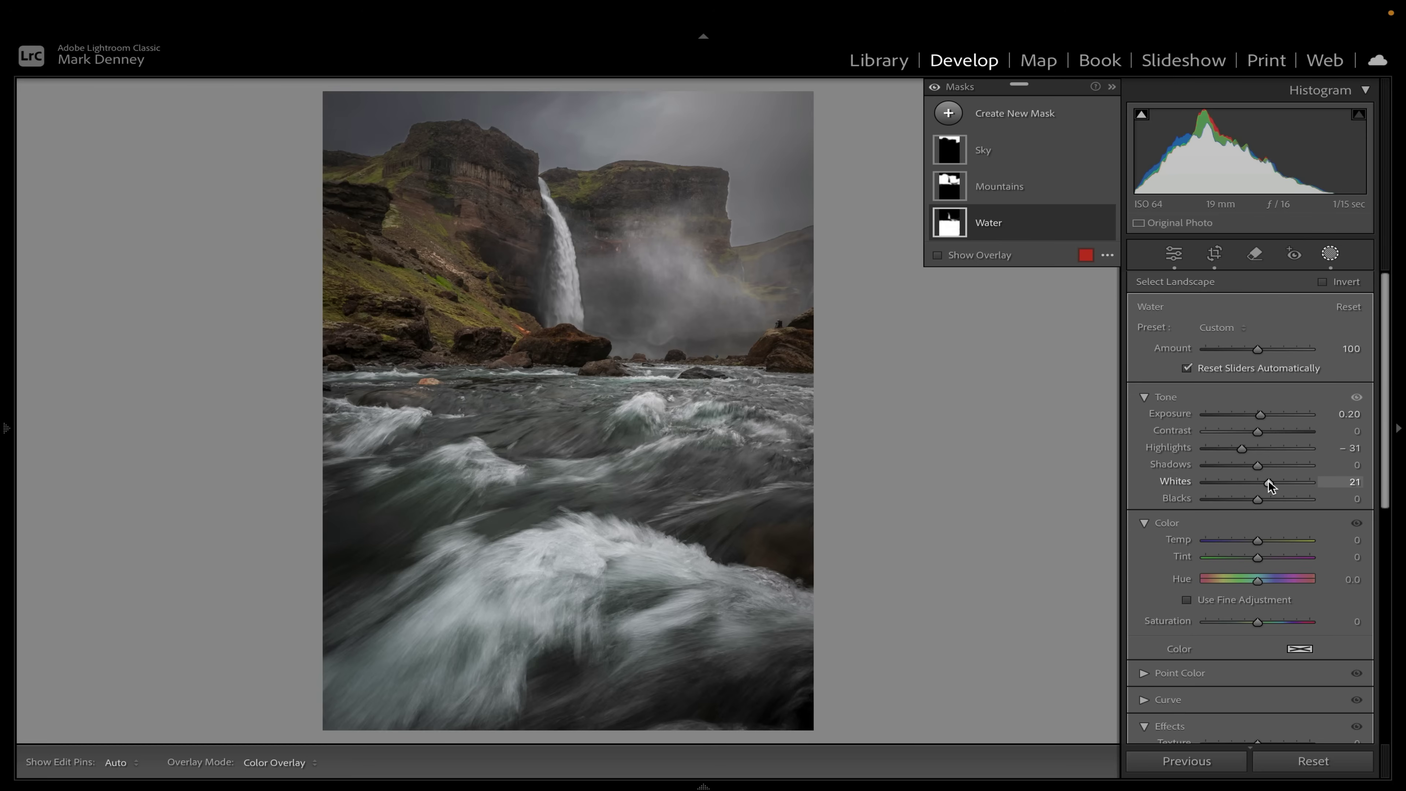
{"action": "scroll", "coordinate": [1268, 481], "scroll_direction": "down", "scroll_amount": 5}
{"action": "left_click_drag", "start_coordinate": [1263, 576], "coordinate": [1273, 576]}
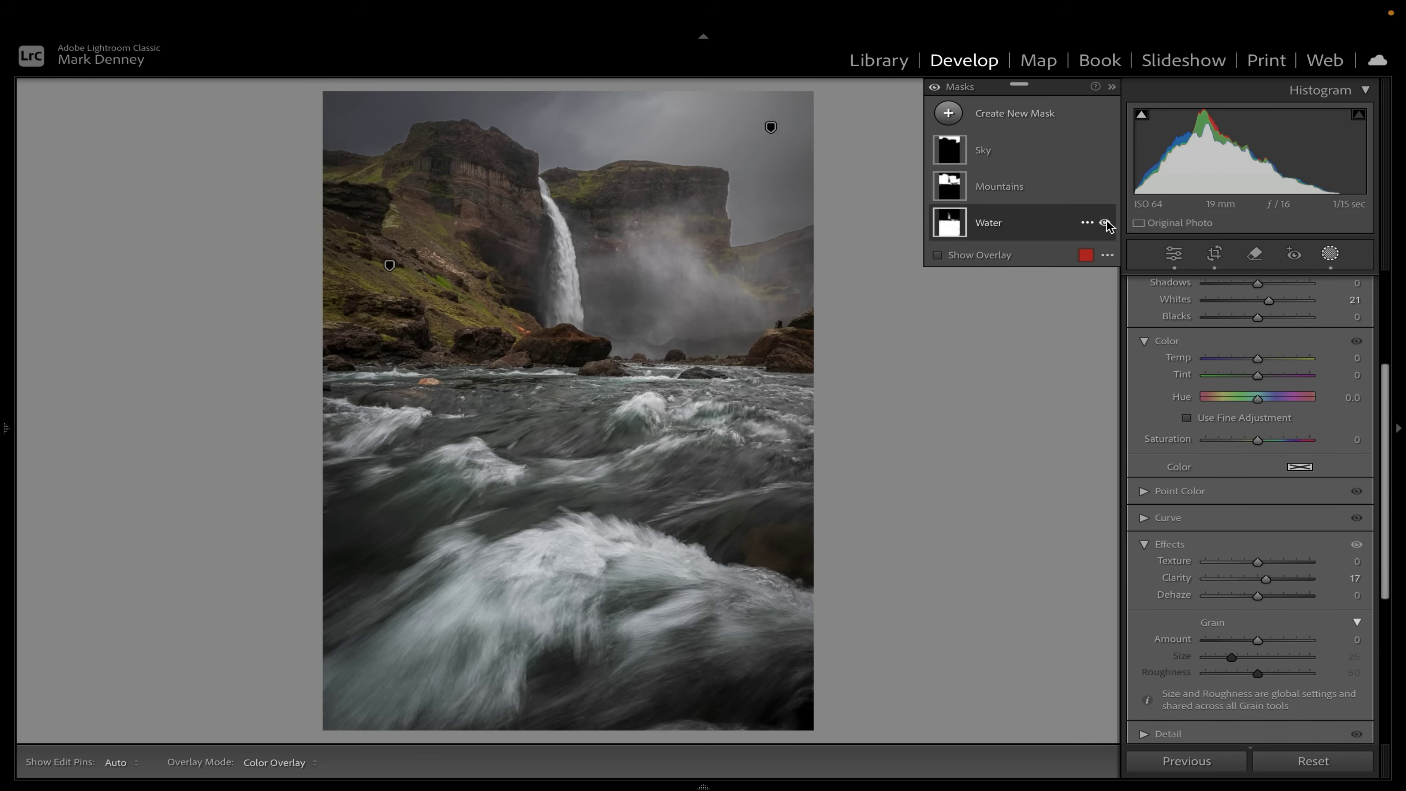
- Toggle the Water, Mountains and Sky masks on and off to compare their effects
{"action": "left_click", "coordinate": [1104, 222]}
{"action": "left_click", "coordinate": [1105, 222]}
{"action": "left_click", "coordinate": [1105, 223]}
{"action": "left_click", "coordinate": [1105, 222]}
{"action": "left_click", "coordinate": [1105, 223]}
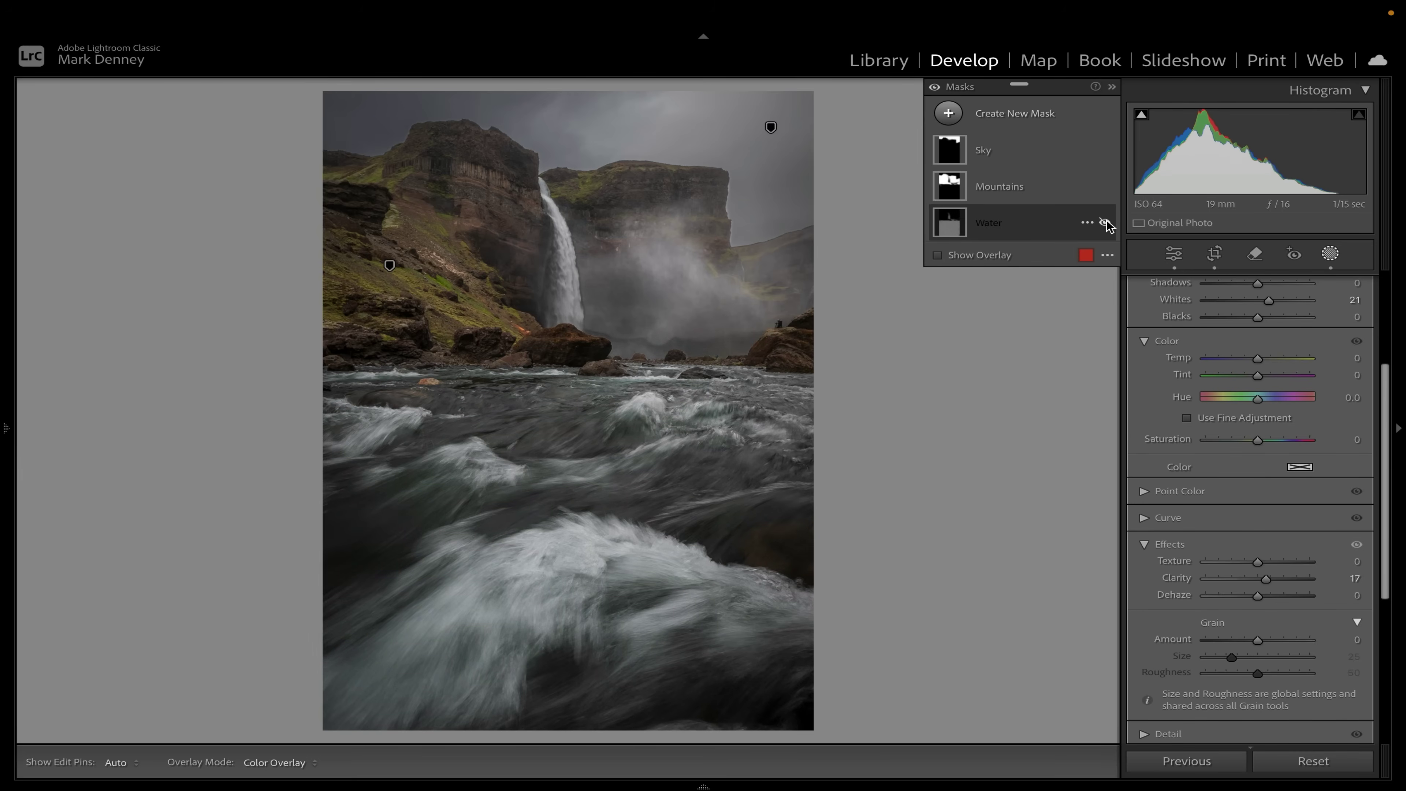
{"action": "left_click", "coordinate": [1104, 186]}
{"action": "left_click", "coordinate": [1104, 186]}
{"action": "left_click", "coordinate": [1104, 186]}
{"action": "left_click", "coordinate": [1105, 222]}
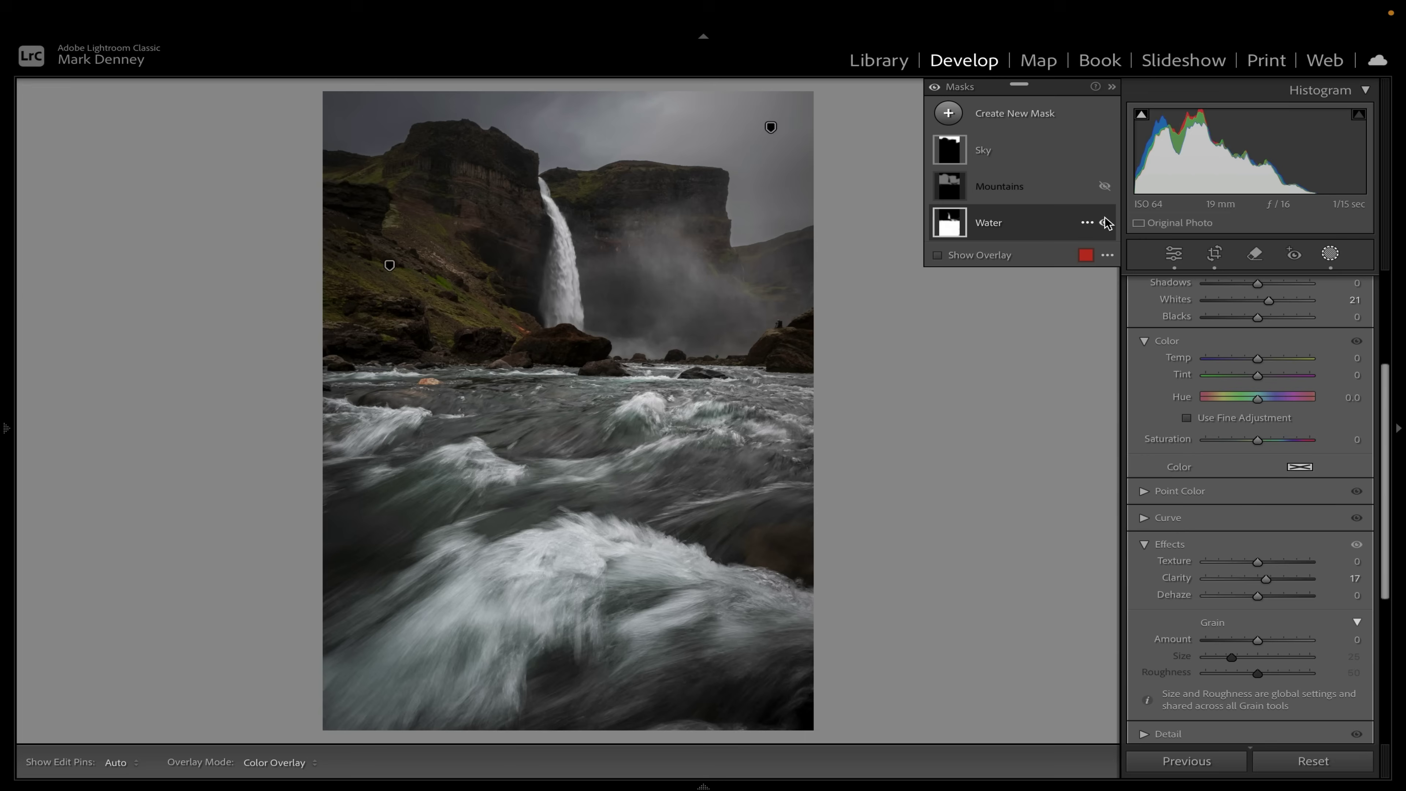
{"action": "left_click", "coordinate": [1105, 186]}
{"action": "left_click", "coordinate": [1105, 149]}
{"action": "left_click", "coordinate": [1104, 149]}
- Toggle all mask adjustments on and off for a before/after comparison
{"action": "left_click", "coordinate": [934, 88]}
{"action": "left_click", "coordinate": [934, 88]}
{"action": "left_click", "coordinate": [934, 87]}
{"action": "left_click", "coordinate": [934, 87]}
{"action": "left_click", "coordinate": [934, 87]}
{"action": "left_click", "coordinate": [934, 87]}
{"action": "left_click", "coordinate": [934, 87]}
{"action": "left_click", "coordinate": [934, 88]}
{"action": "left_click", "coordinate": [934, 88]}
{"action": "left_click", "coordinate": [935, 88]}
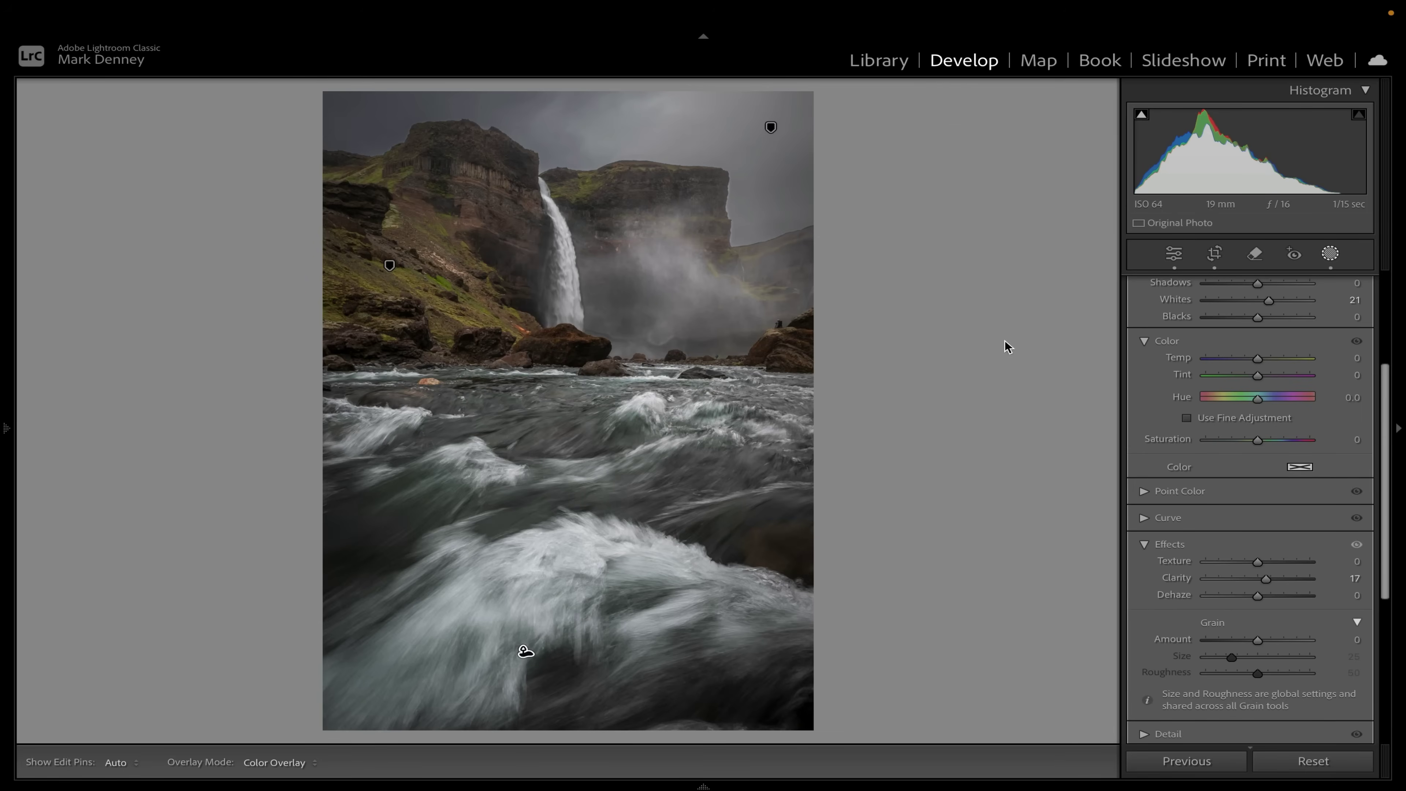
- Advance to the mountain church photo in Develop and show its list of masks
{"action": "left_click", "coordinate": [887, 65]}
{"action": "key", "text": "Right"}
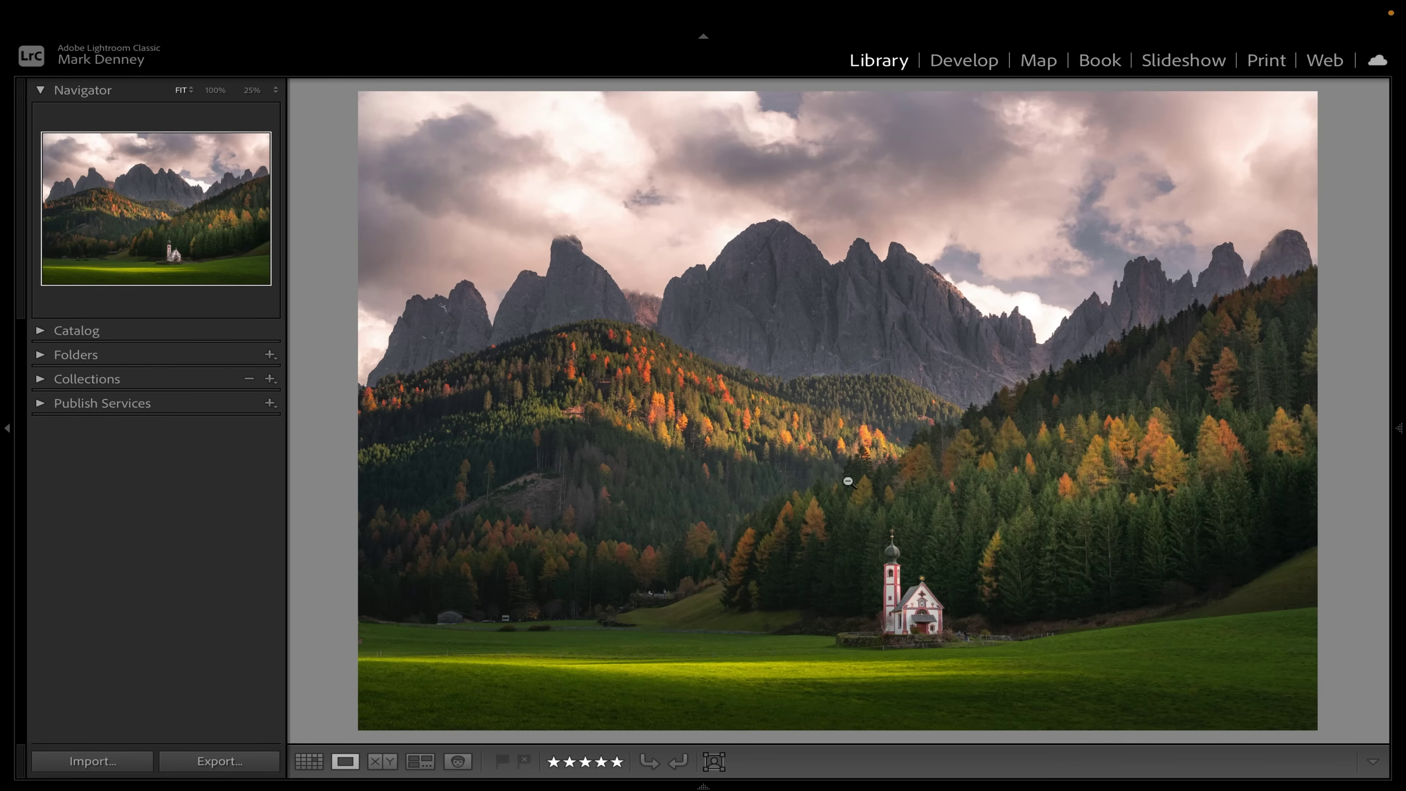
{"action": "left_click", "coordinate": [980, 60]}
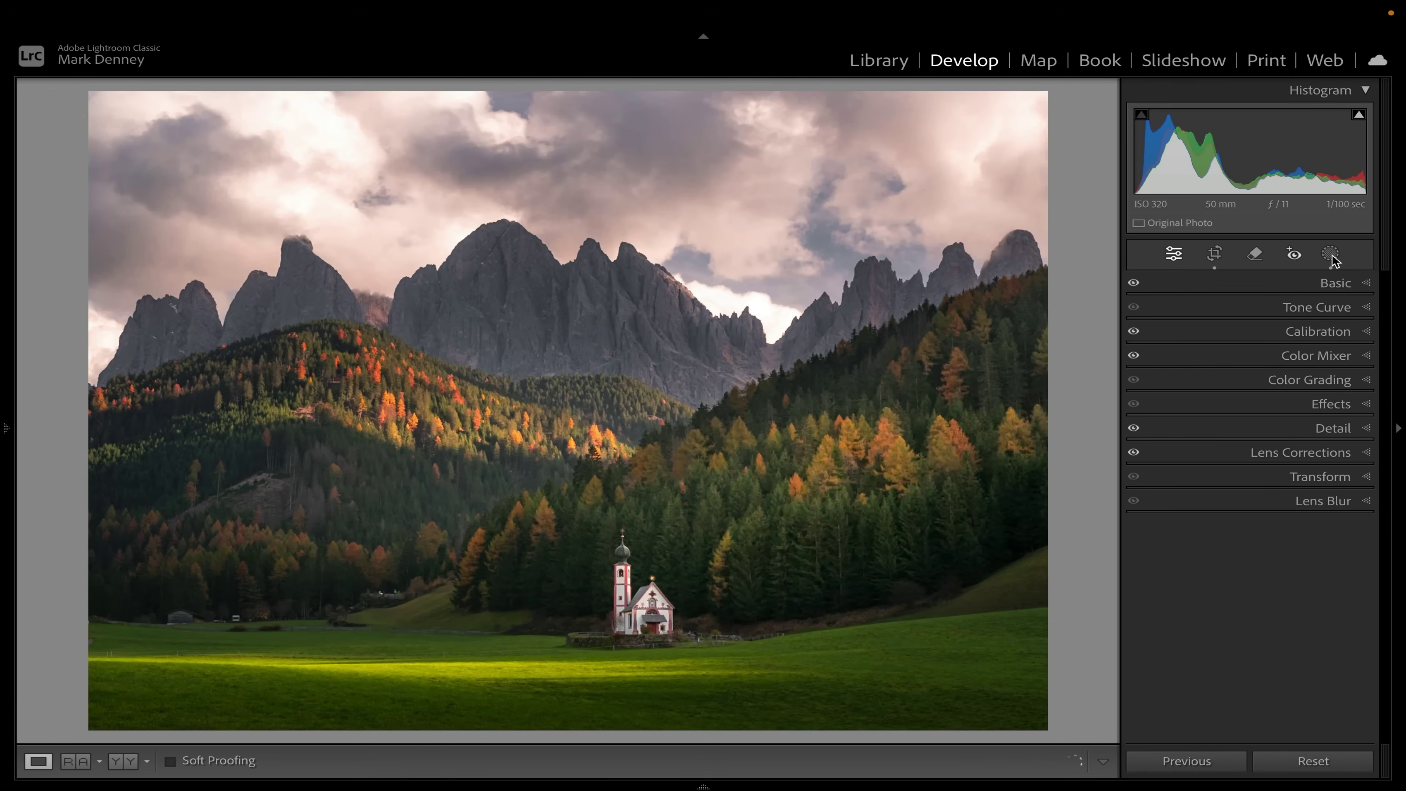
{"action": "left_click", "coordinate": [1330, 255]}
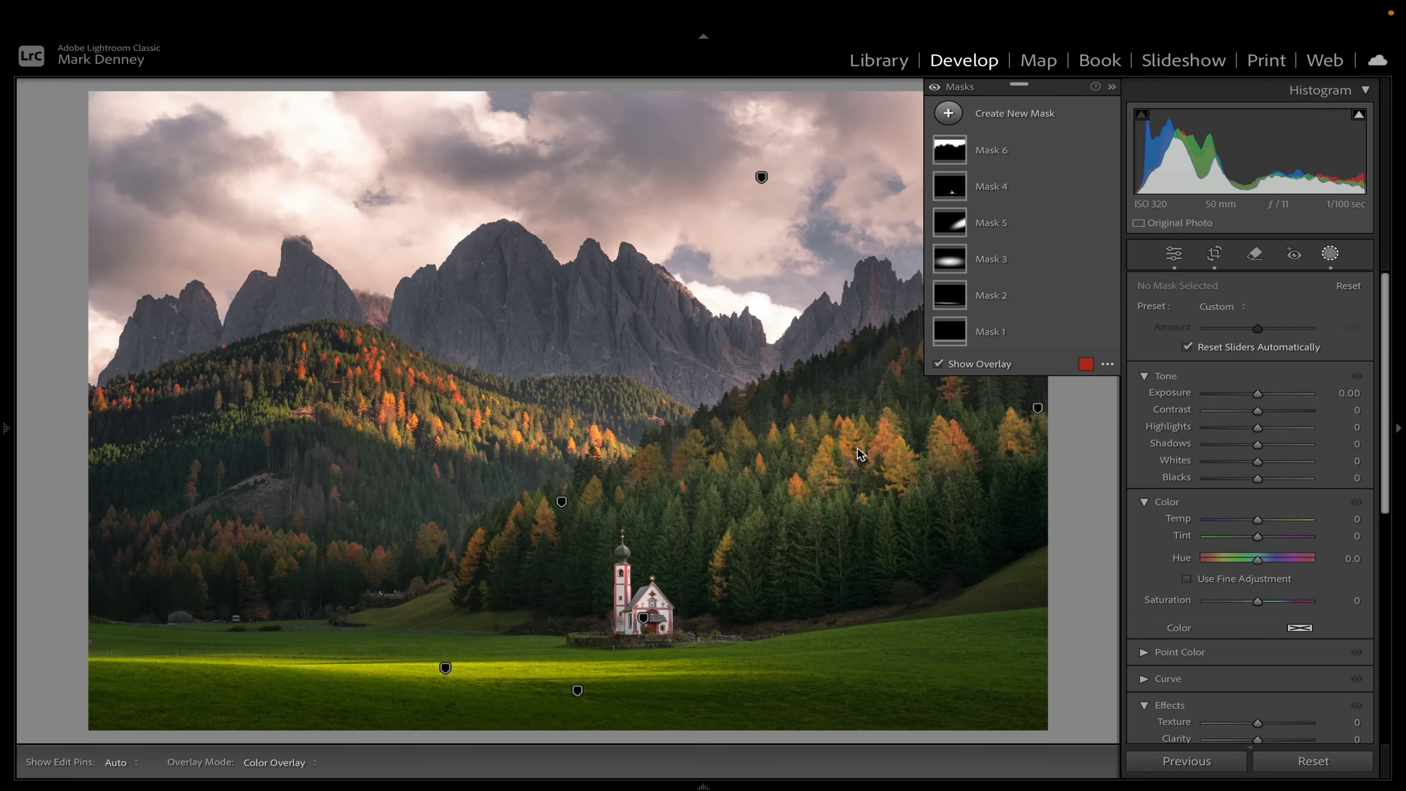
- Make a virtual copy of the church photo, then choose Delete All Masks from Mask 6's menu
{"action": "right_click", "coordinate": [584, 466]}
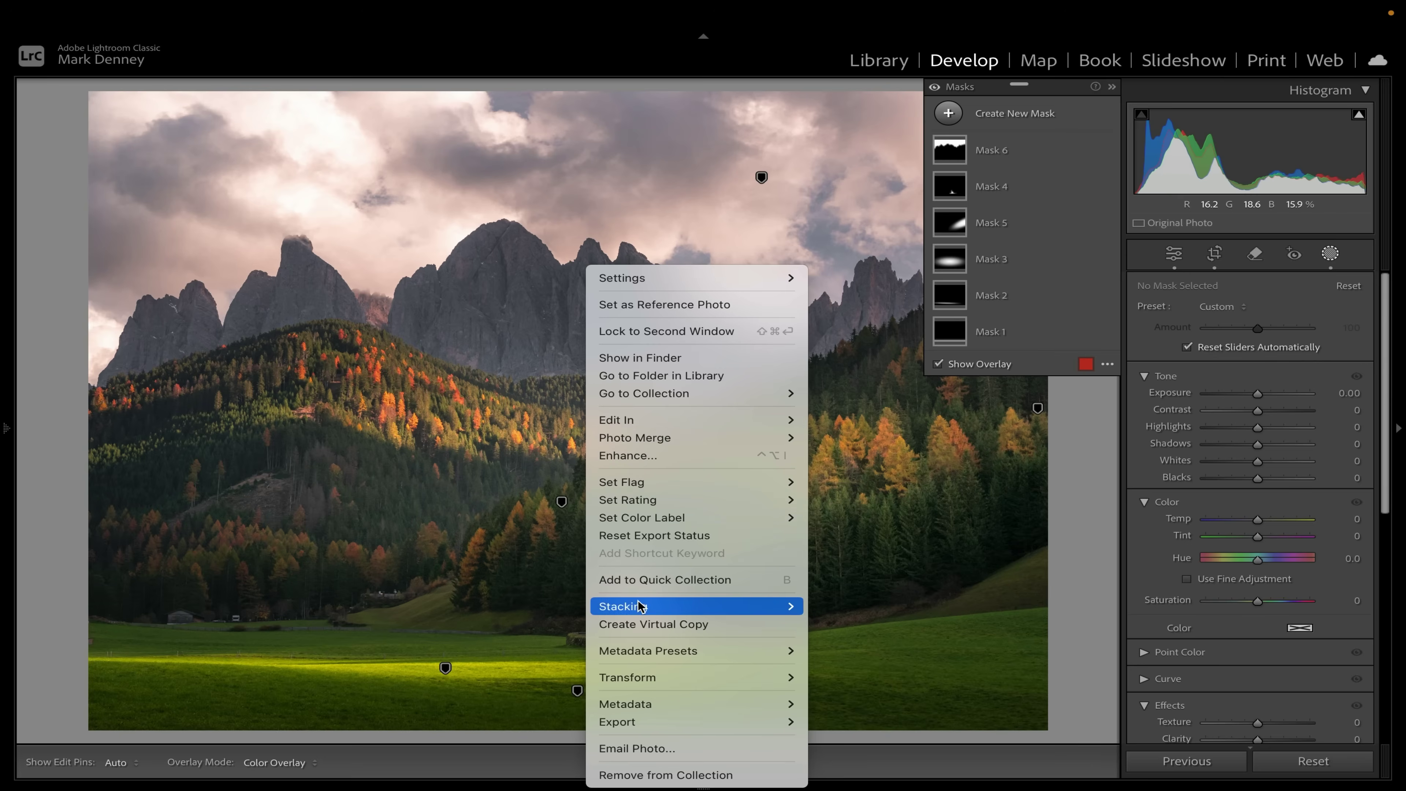
{"action": "left_click", "coordinate": [636, 624]}
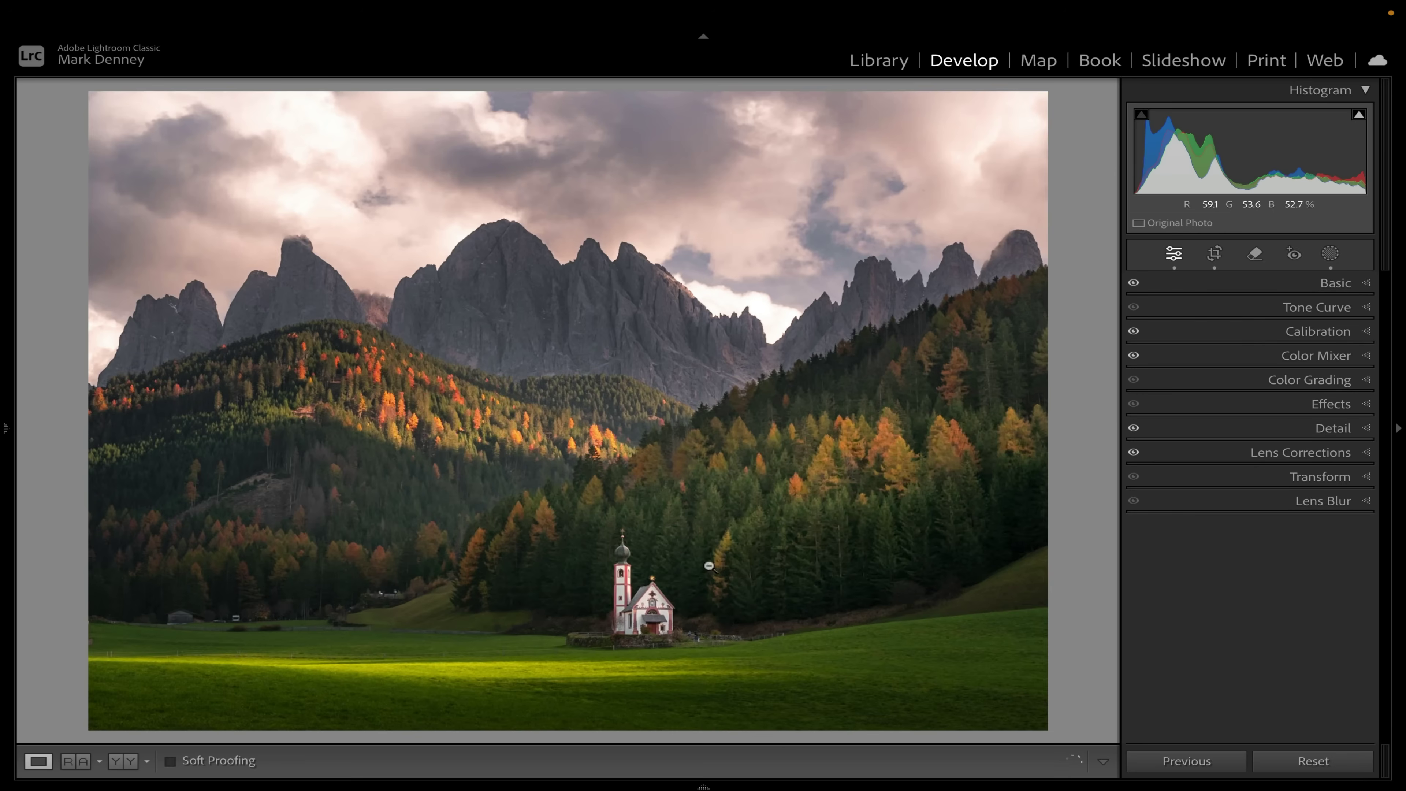
{"action": "left_click", "coordinate": [1331, 254]}
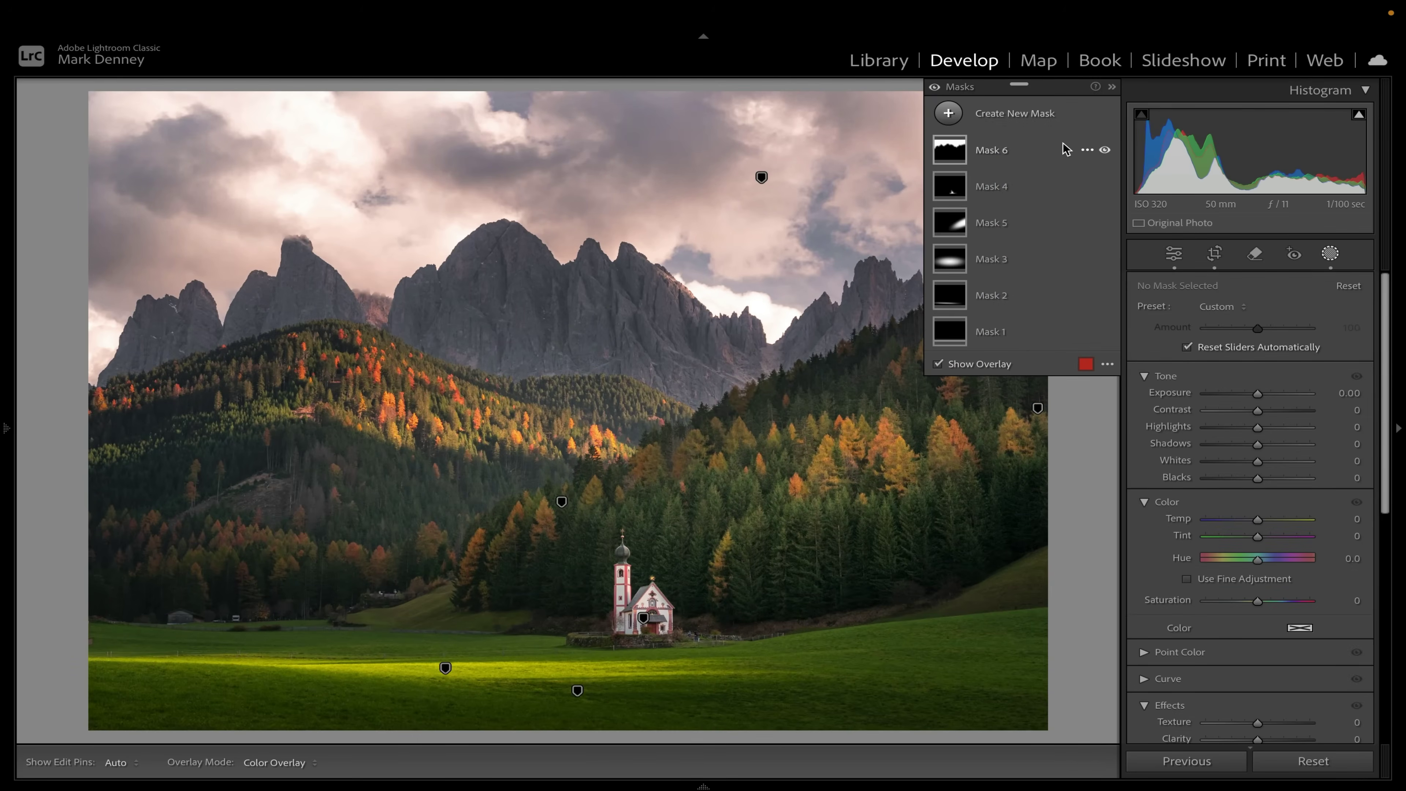
{"action": "right_click", "coordinate": [1080, 150]}
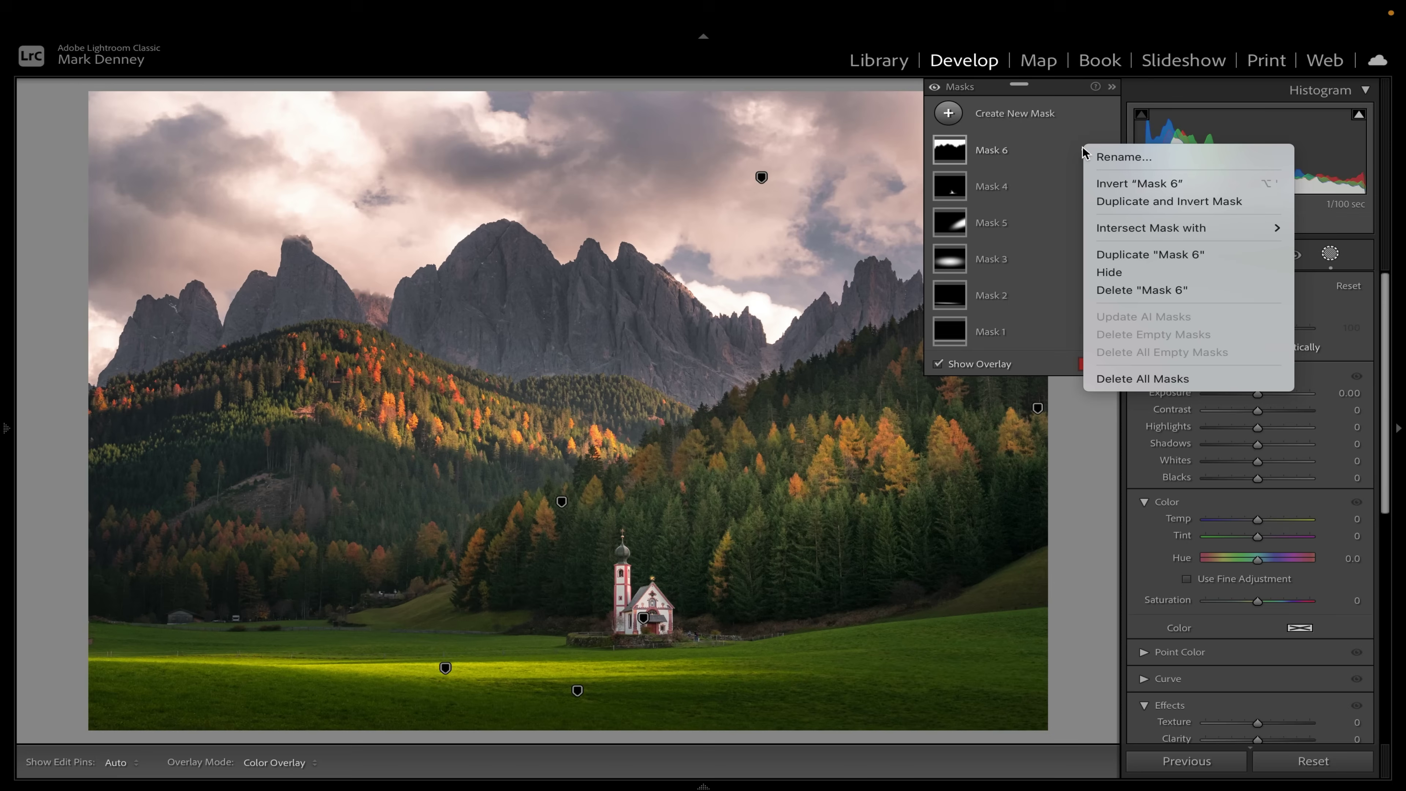
{"action": "left_click", "coordinate": [1116, 378]}
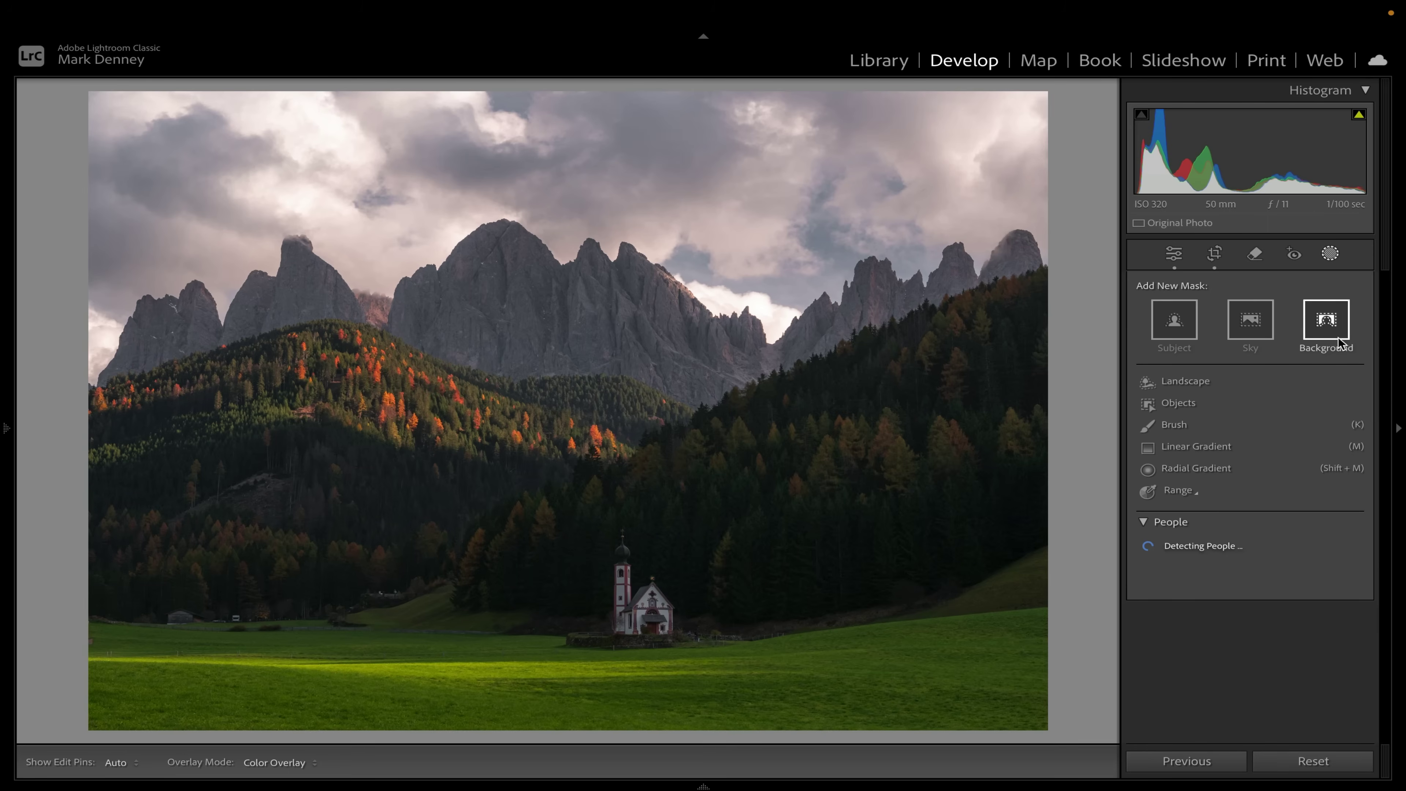
- Run Landscape detection and create three separate masks for the sky, mountains and church architecture
{"action": "left_click", "coordinate": [1194, 382]}
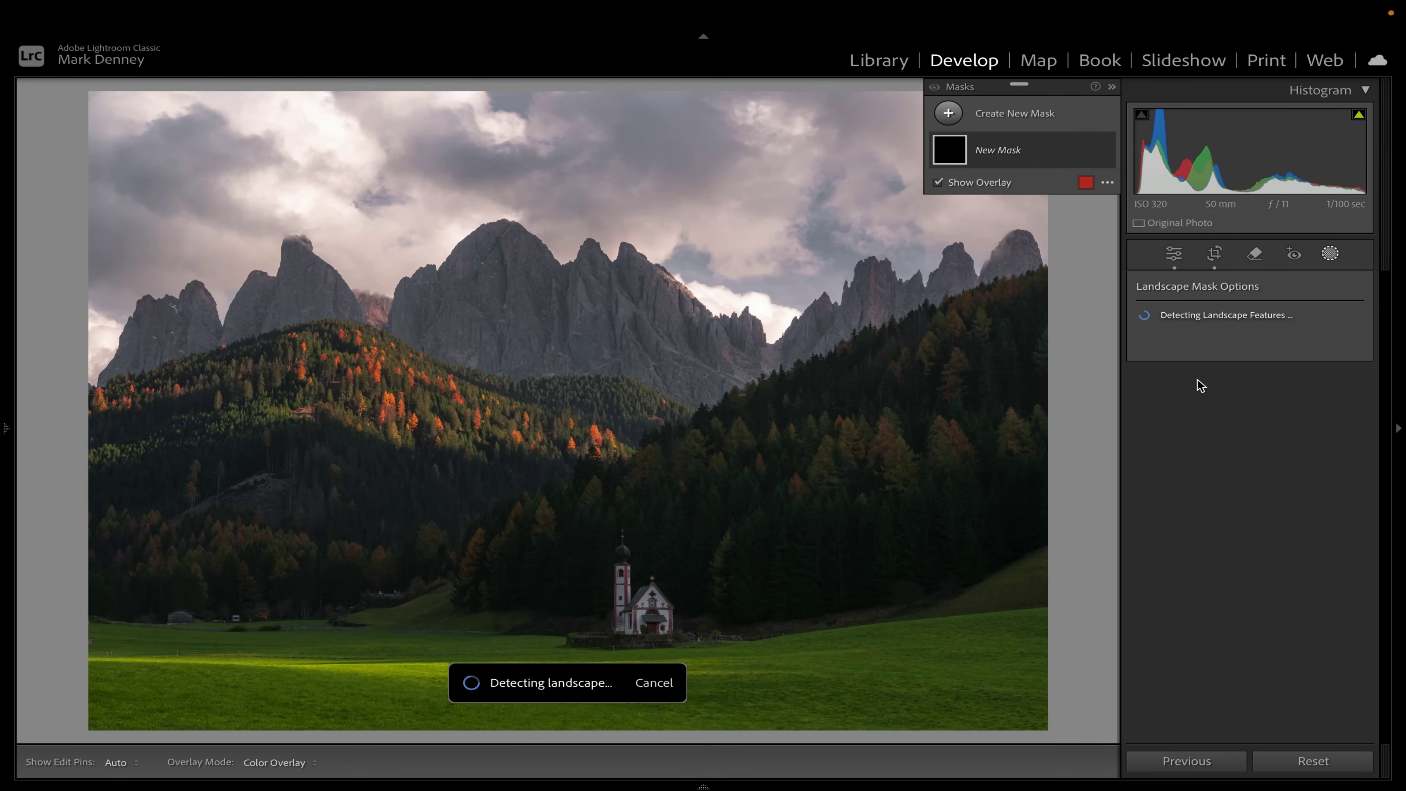
{"action": "left_click", "coordinate": [1141, 318]}
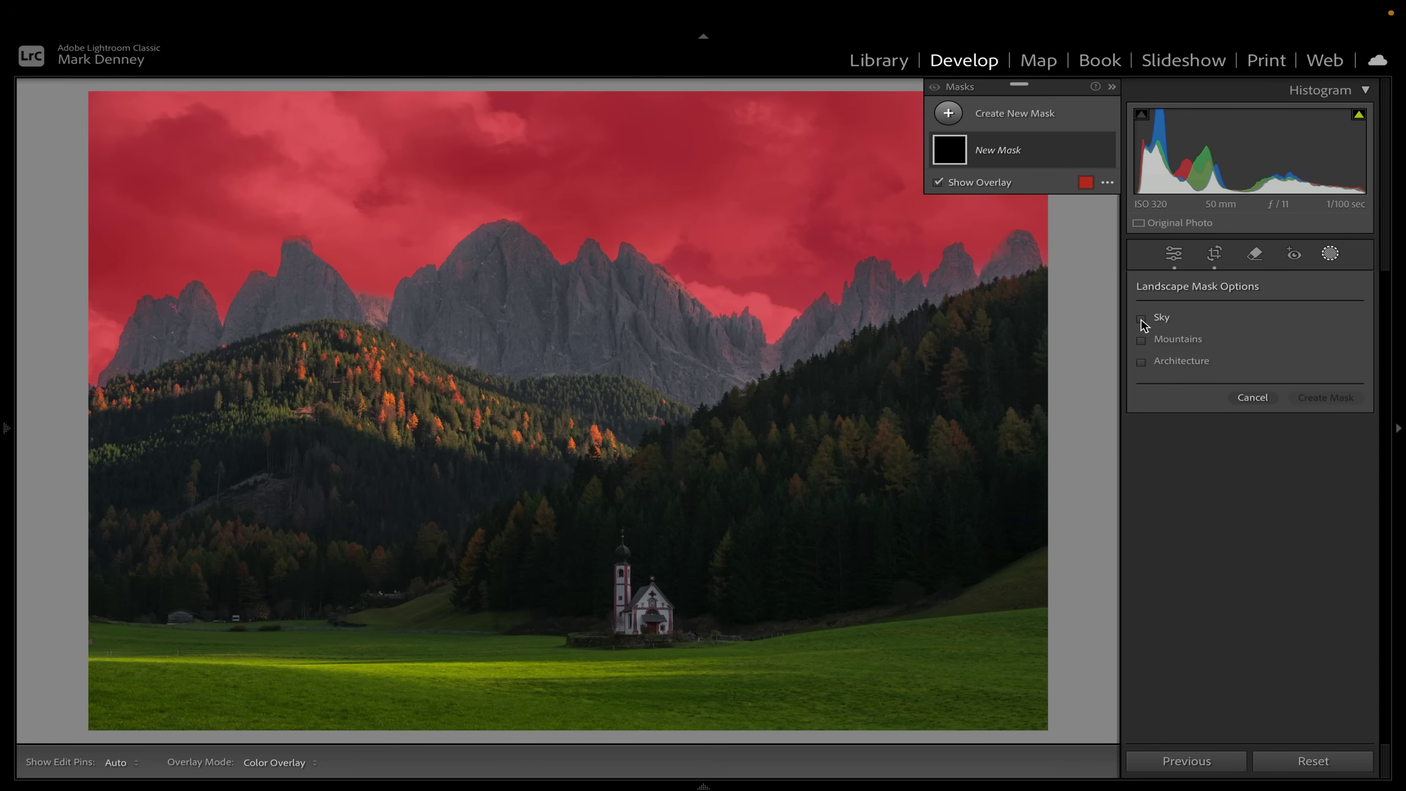
{"action": "left_click", "coordinate": [1141, 340]}
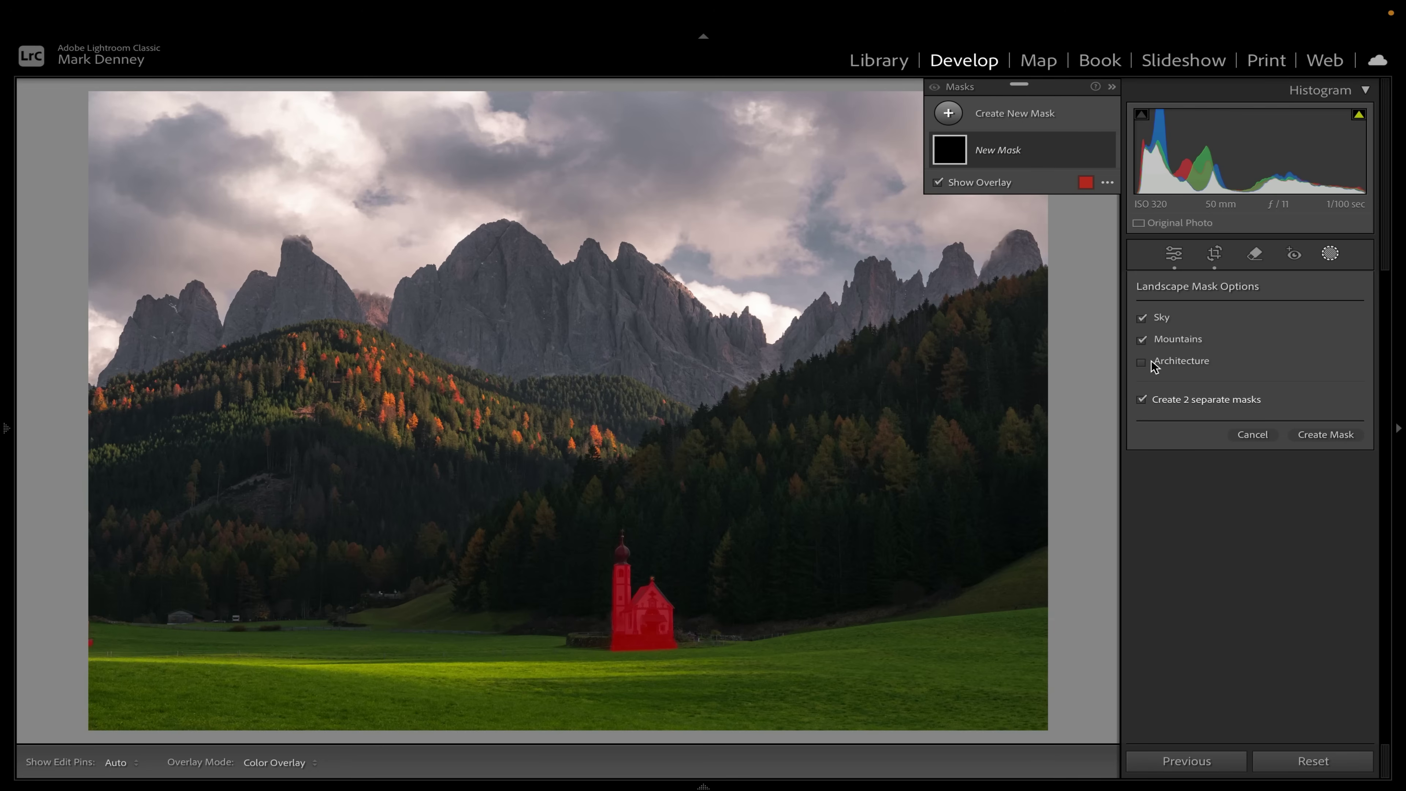
{"action": "left_click", "coordinate": [1142, 363]}
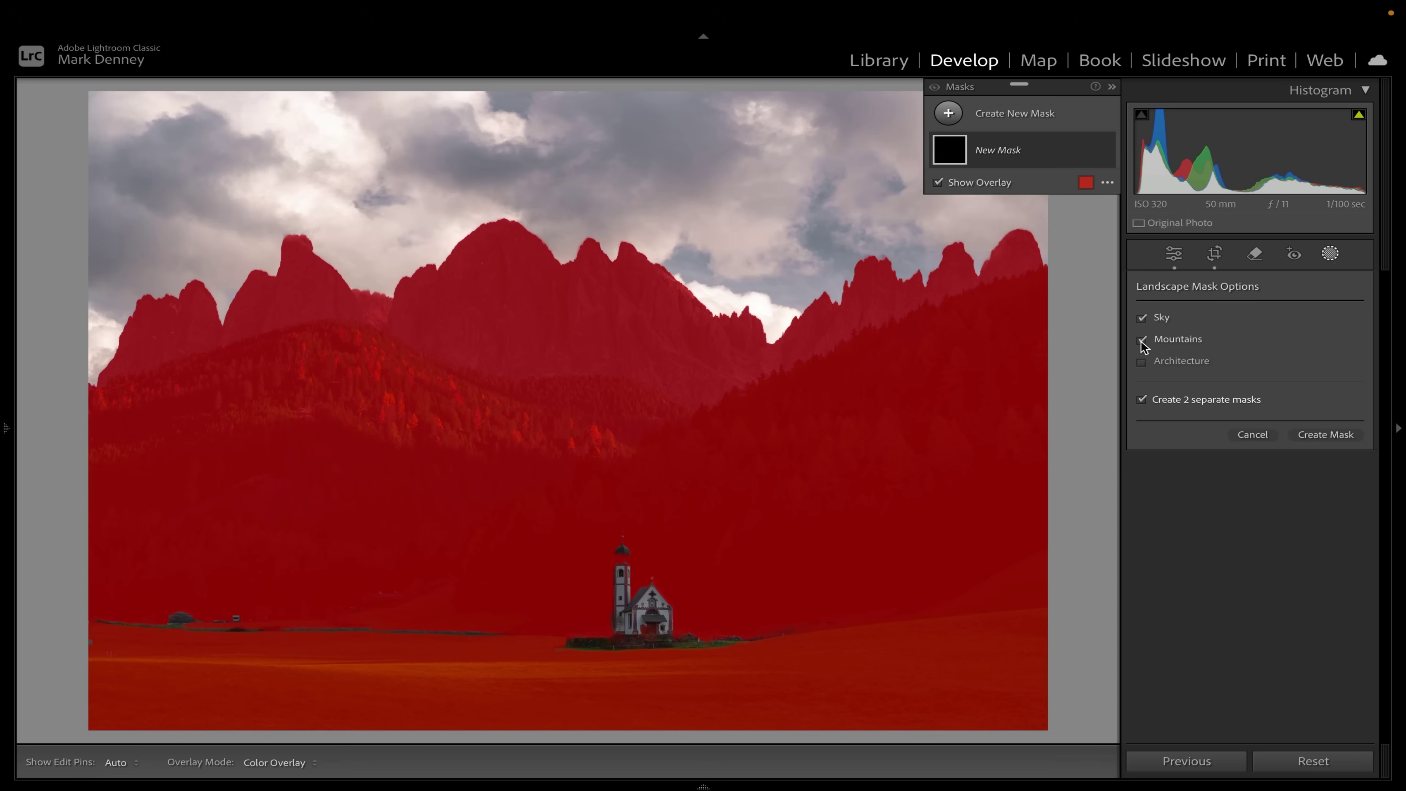
{"action": "left_click", "coordinate": [1141, 319]}
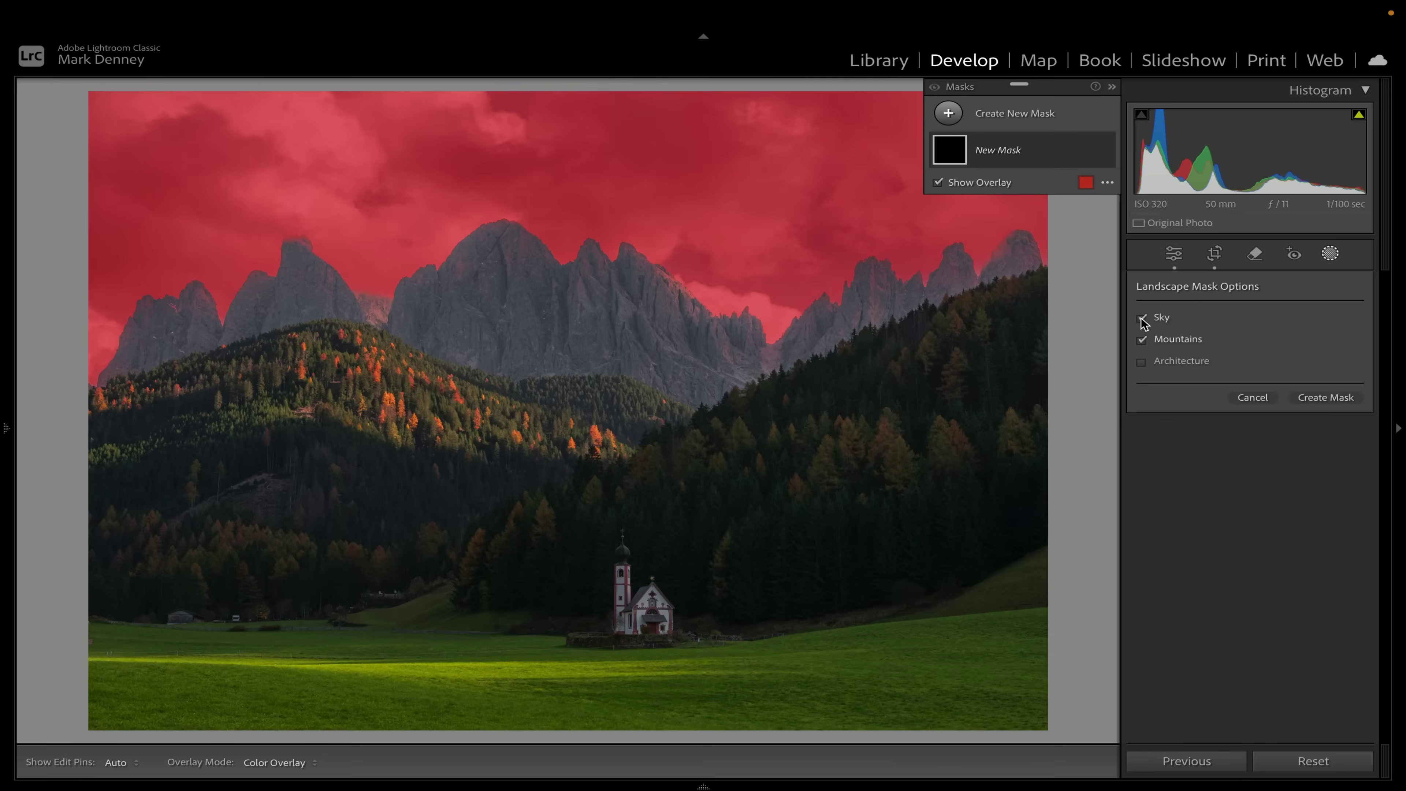
{"action": "left_click", "coordinate": [1141, 317]}
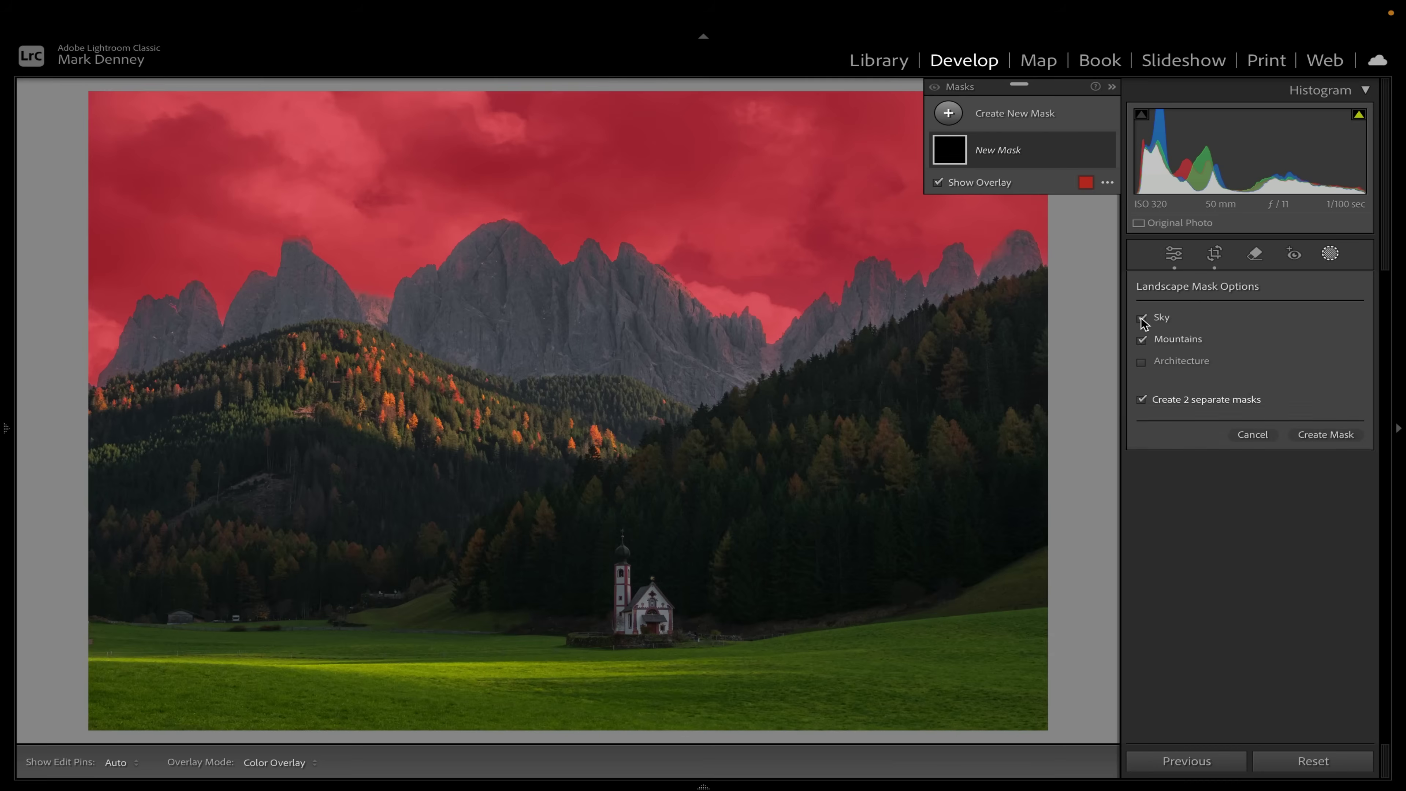
{"action": "left_click", "coordinate": [1142, 362]}
{"action": "left_click", "coordinate": [1322, 435]}
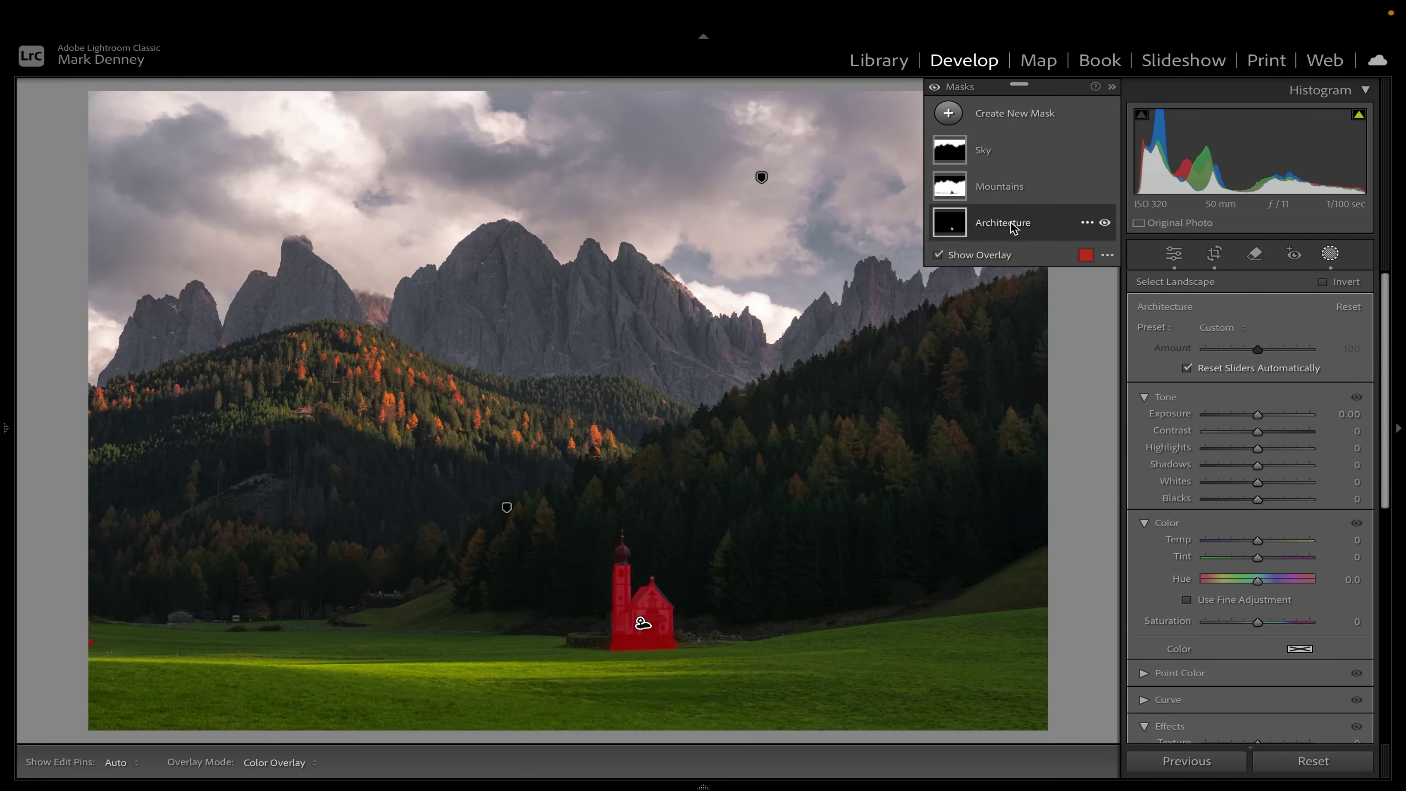
- Brighten the church by setting the Architecture mask's exposure to 0.46 and whites to 62
{"action": "left_click", "coordinate": [959, 231]}
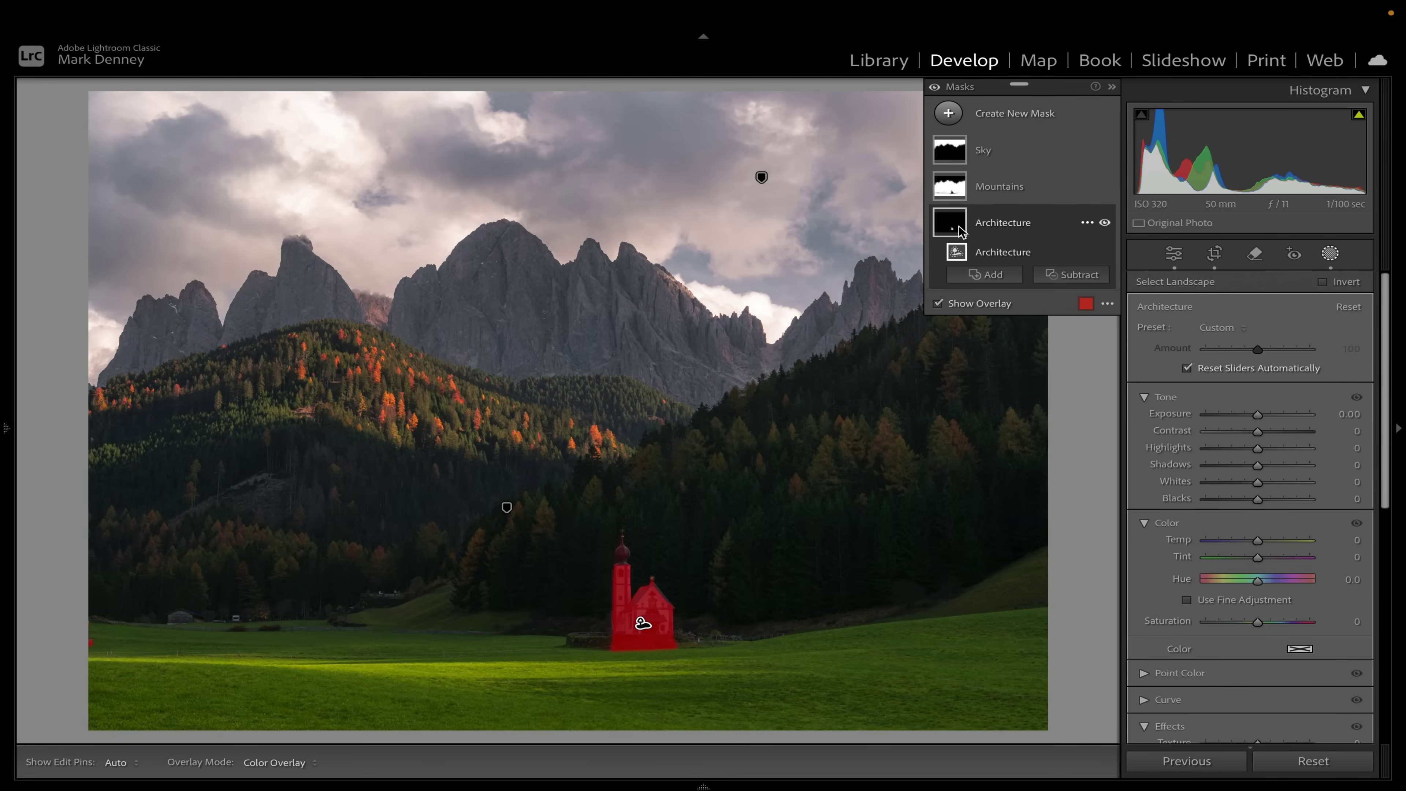
{"action": "left_click", "coordinate": [994, 231]}
{"action": "left_click_drag", "start_coordinate": [1256, 414], "coordinate": [1262, 419]}
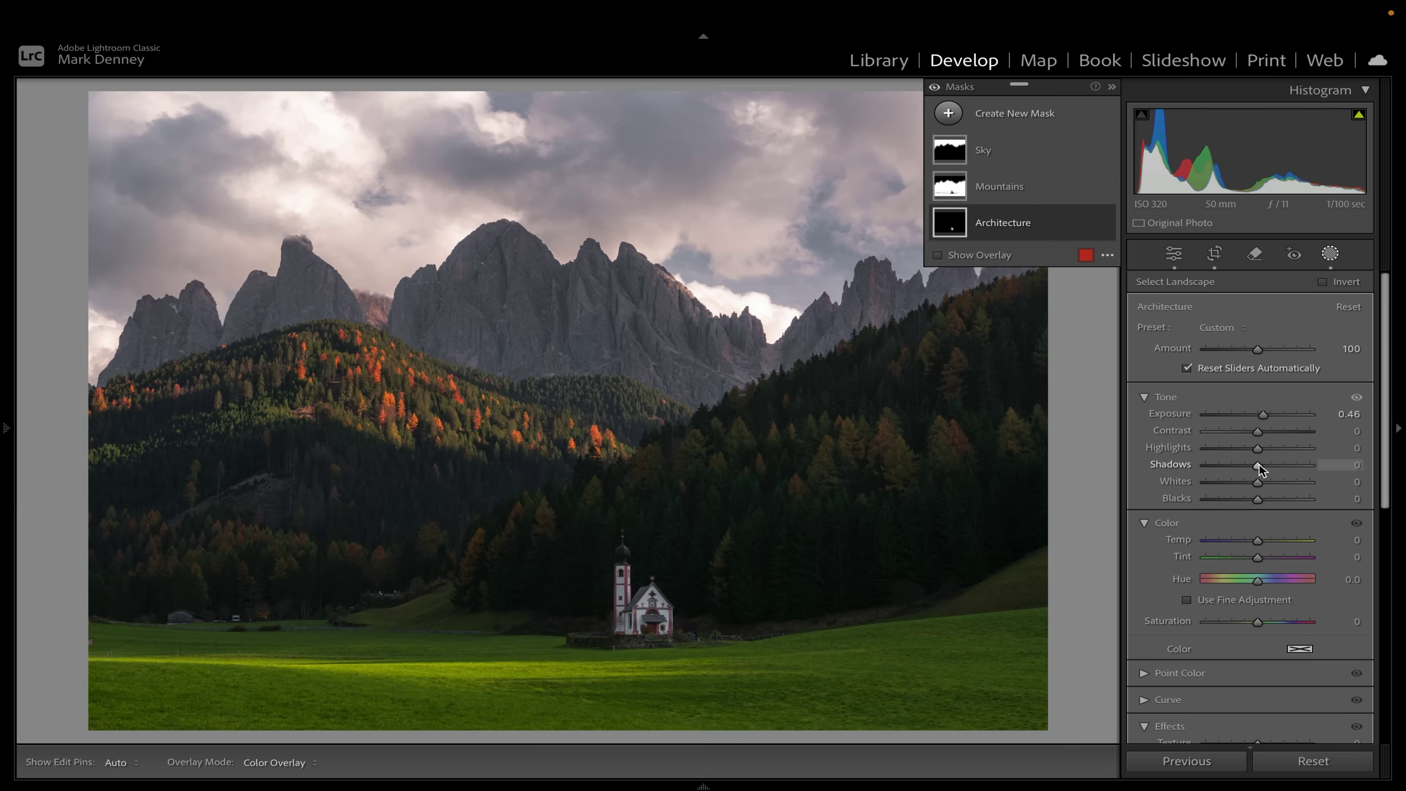
{"action": "mouse_move", "coordinate": [1258, 483]}
{"action": "left_mouse_down"}
{"action": "mouse_move", "coordinate": [1299, 481]}
{"action": "mouse_move", "coordinate": [1285, 486]}
{"action": "left_mouse_up"}
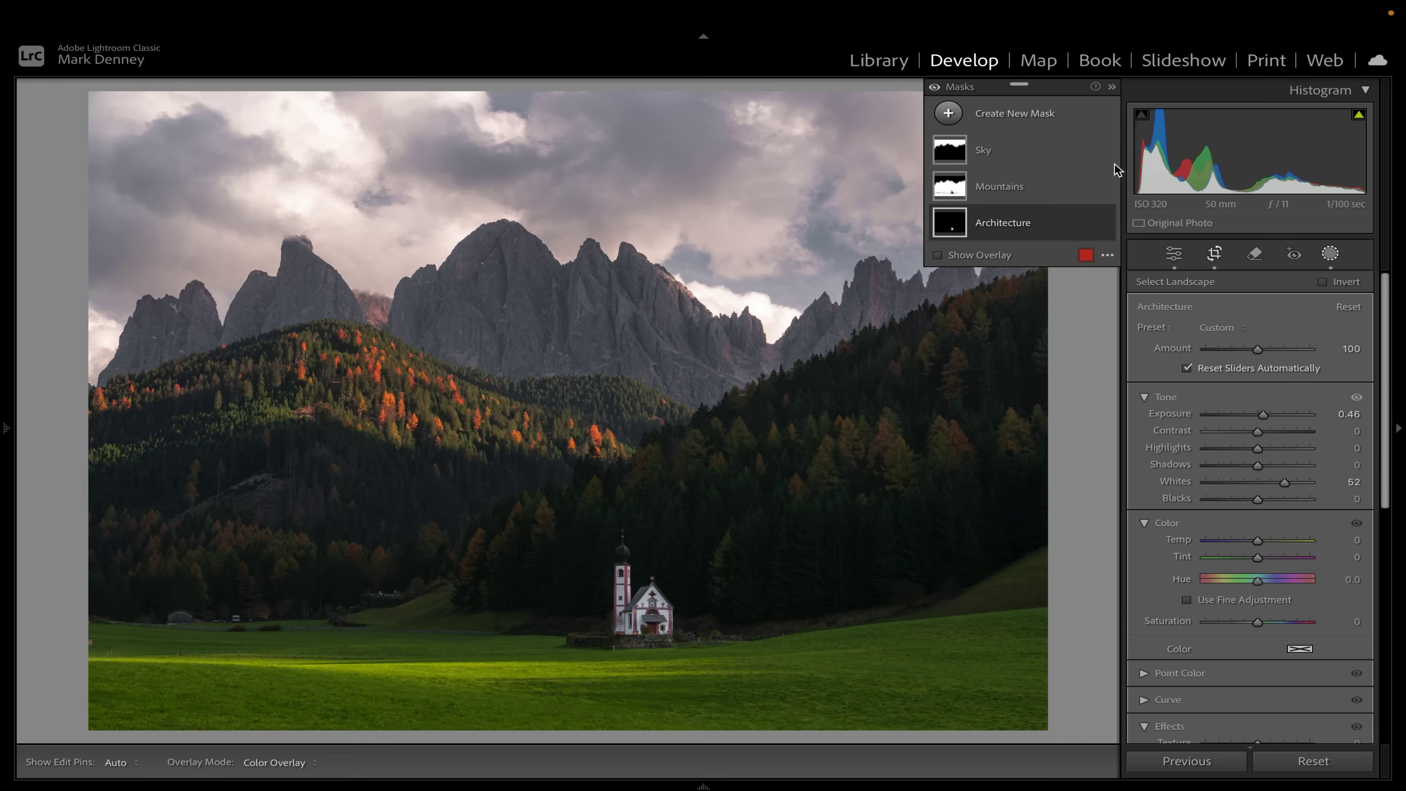
{"action": "left_click", "coordinate": [990, 151]}
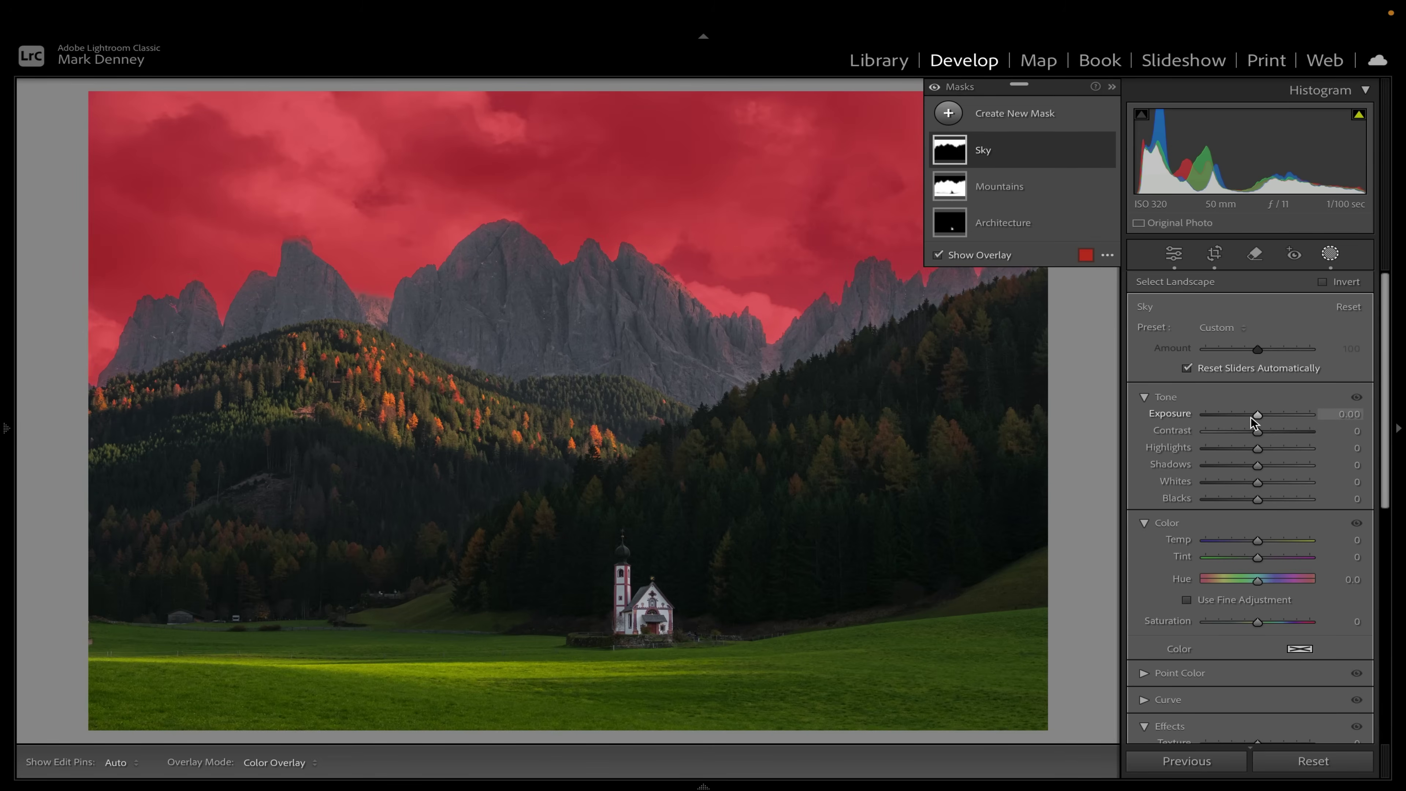
- Select the Mountains mask and set its shadows to 34 and exposure to 0.26
{"action": "left_click", "coordinate": [963, 199]}
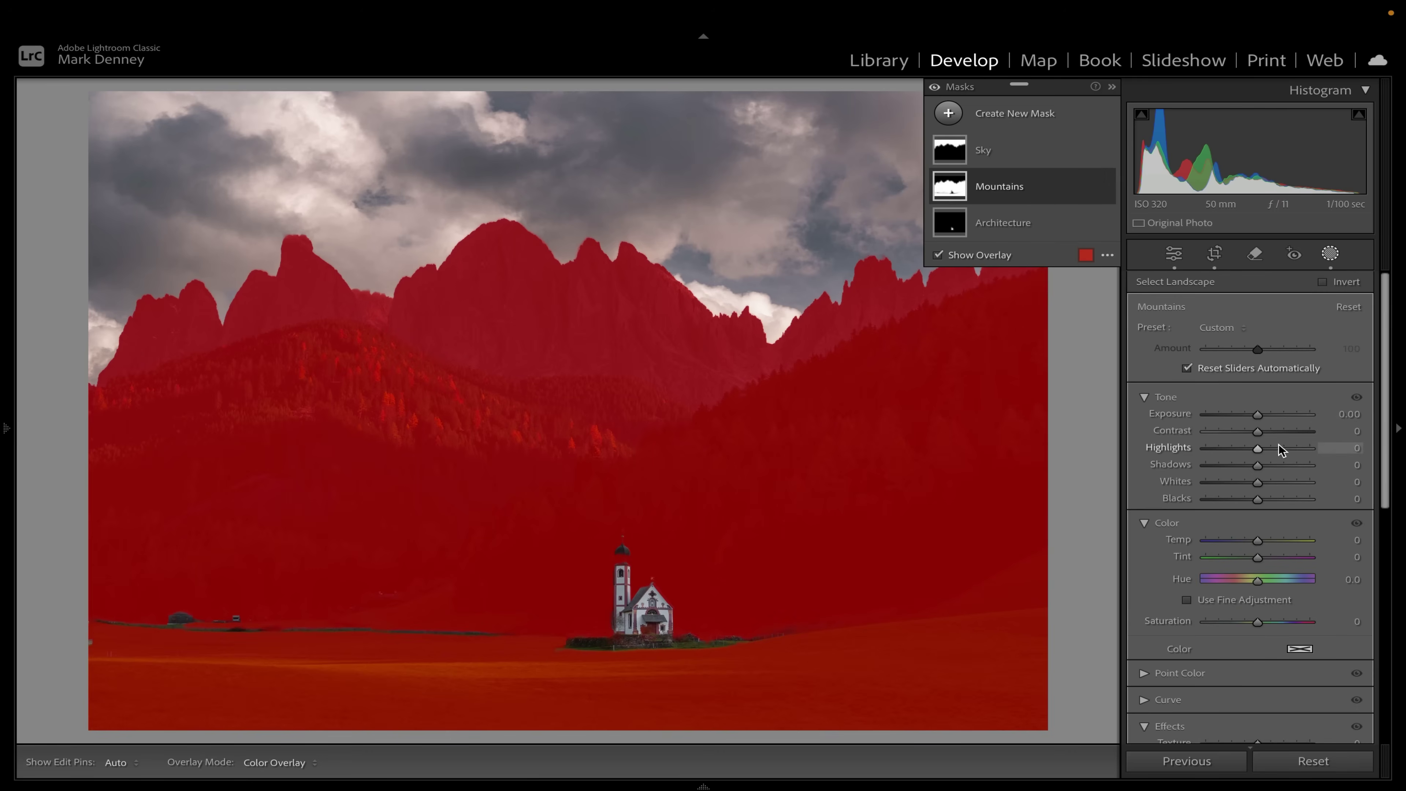
{"action": "left_click_drag", "start_coordinate": [1274, 470], "coordinate": [1274, 466]}
{"action": "left_click_drag", "start_coordinate": [1262, 415], "coordinate": [1265, 414]}
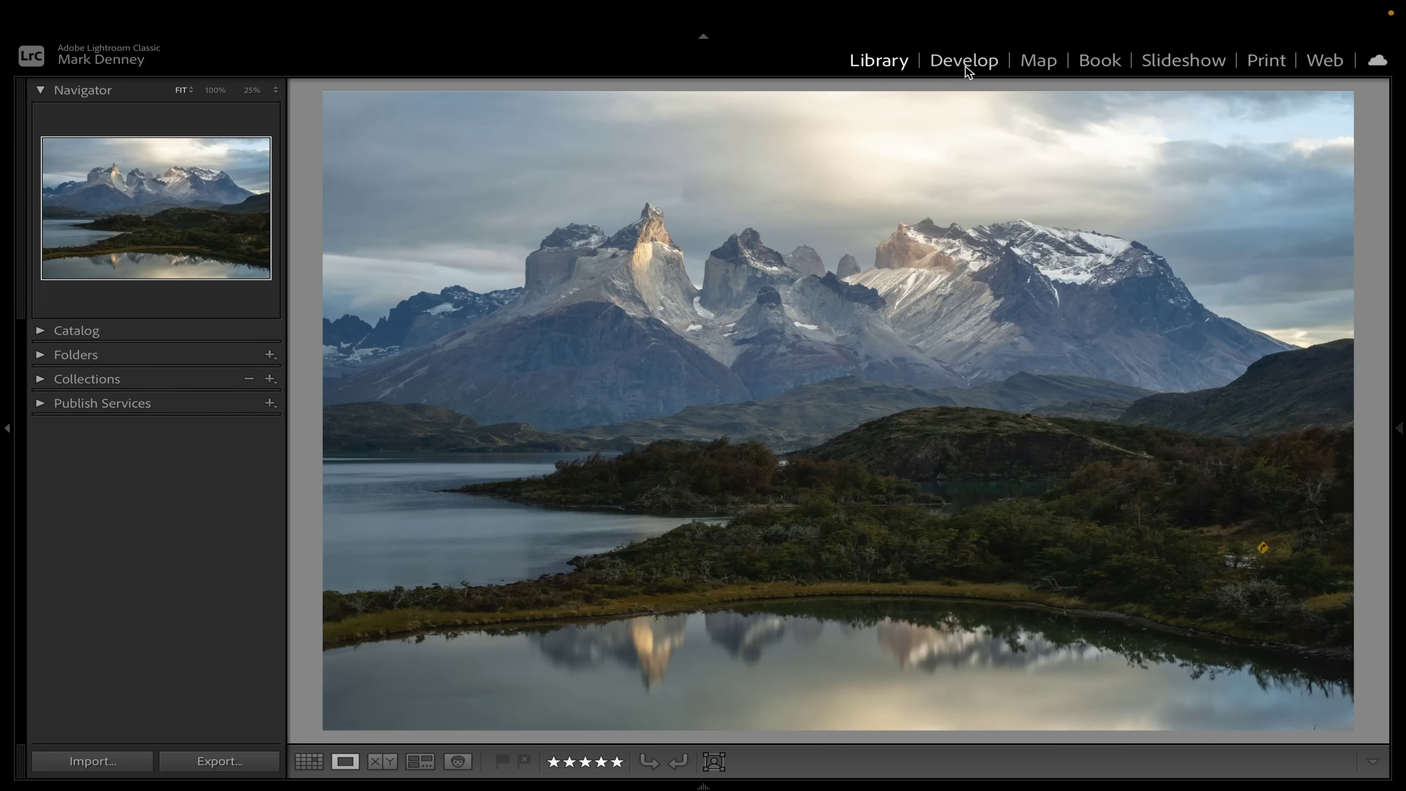
- Open the lake and jagged peaks photo in the Develop module
{"action": "left_click", "coordinate": [966, 66]}
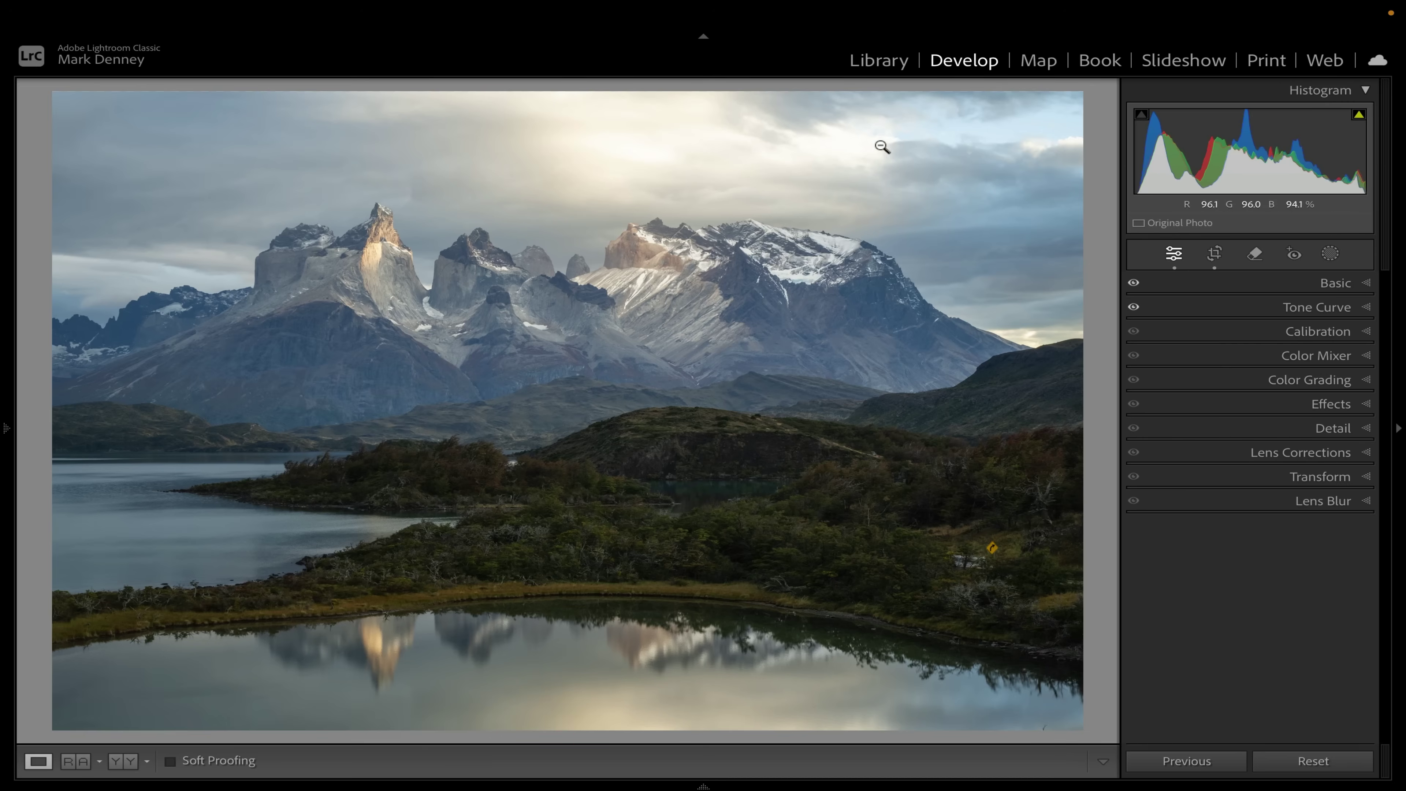
- Open the masking tools and run Landscape detection on the lake photo
{"action": "left_click", "coordinate": [1329, 255]}
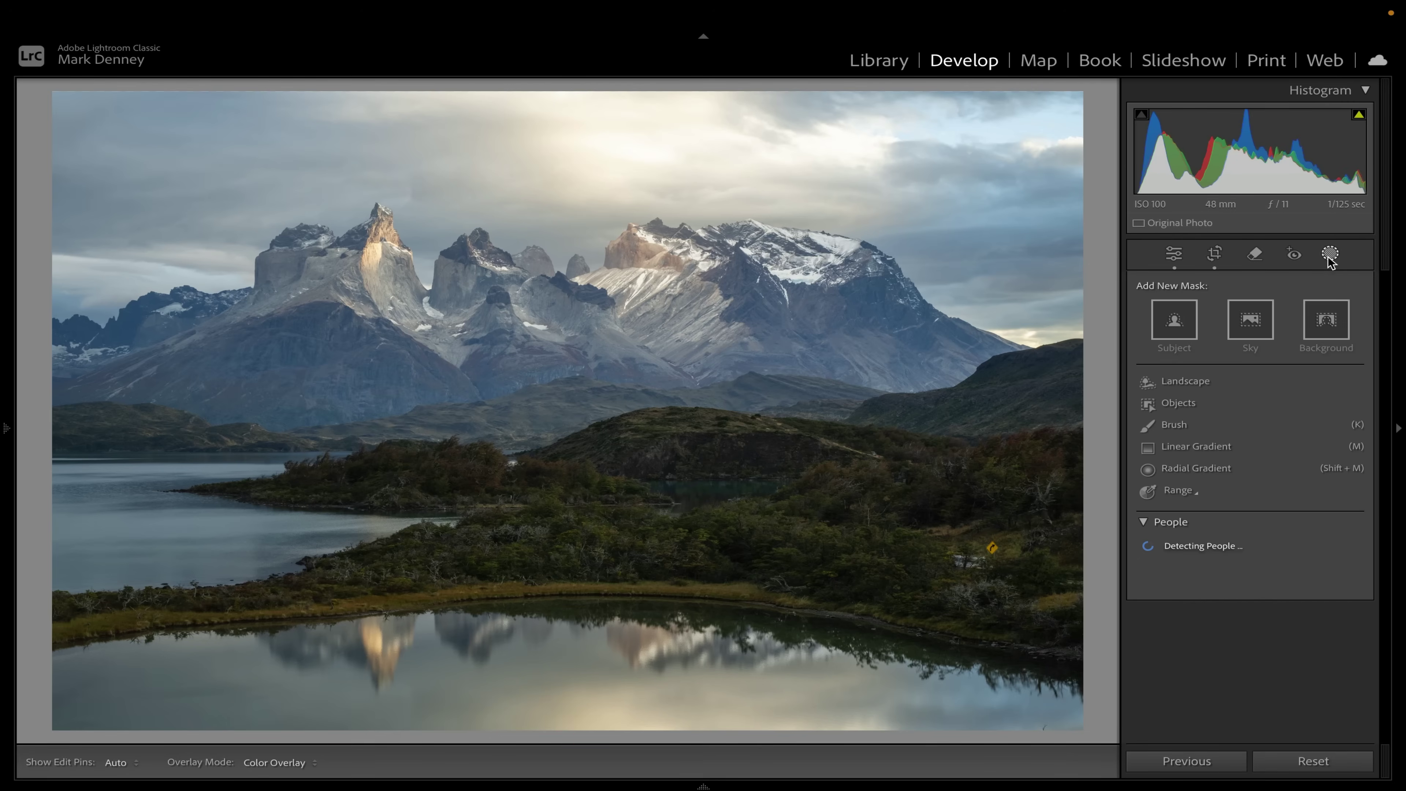
{"action": "left_click", "coordinate": [1185, 382]}
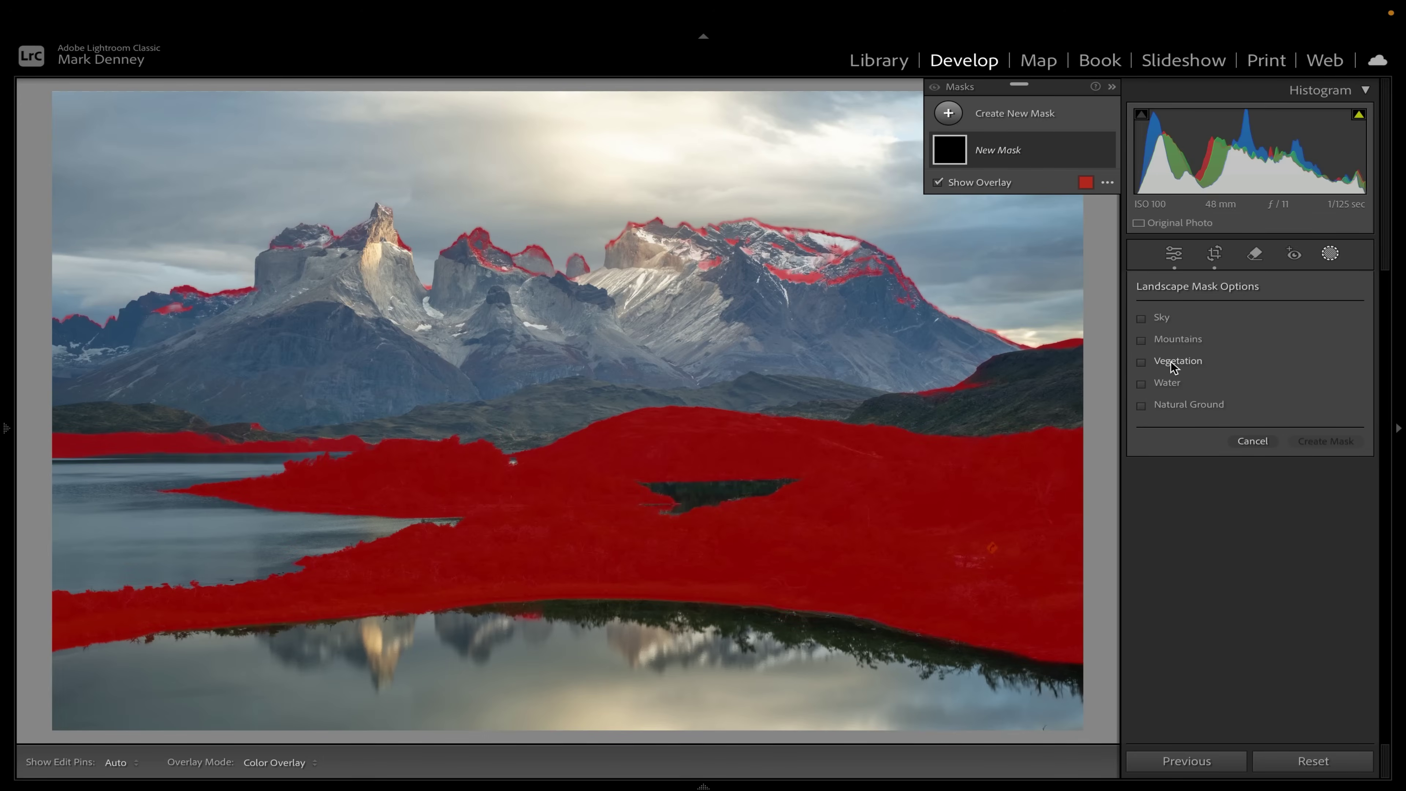
- Tick Sky, Mountains, Water and Vegetation and create four separate landscape masks
{"action": "left_click", "coordinate": [1142, 363]}
{"action": "left_click", "coordinate": [1144, 362]}
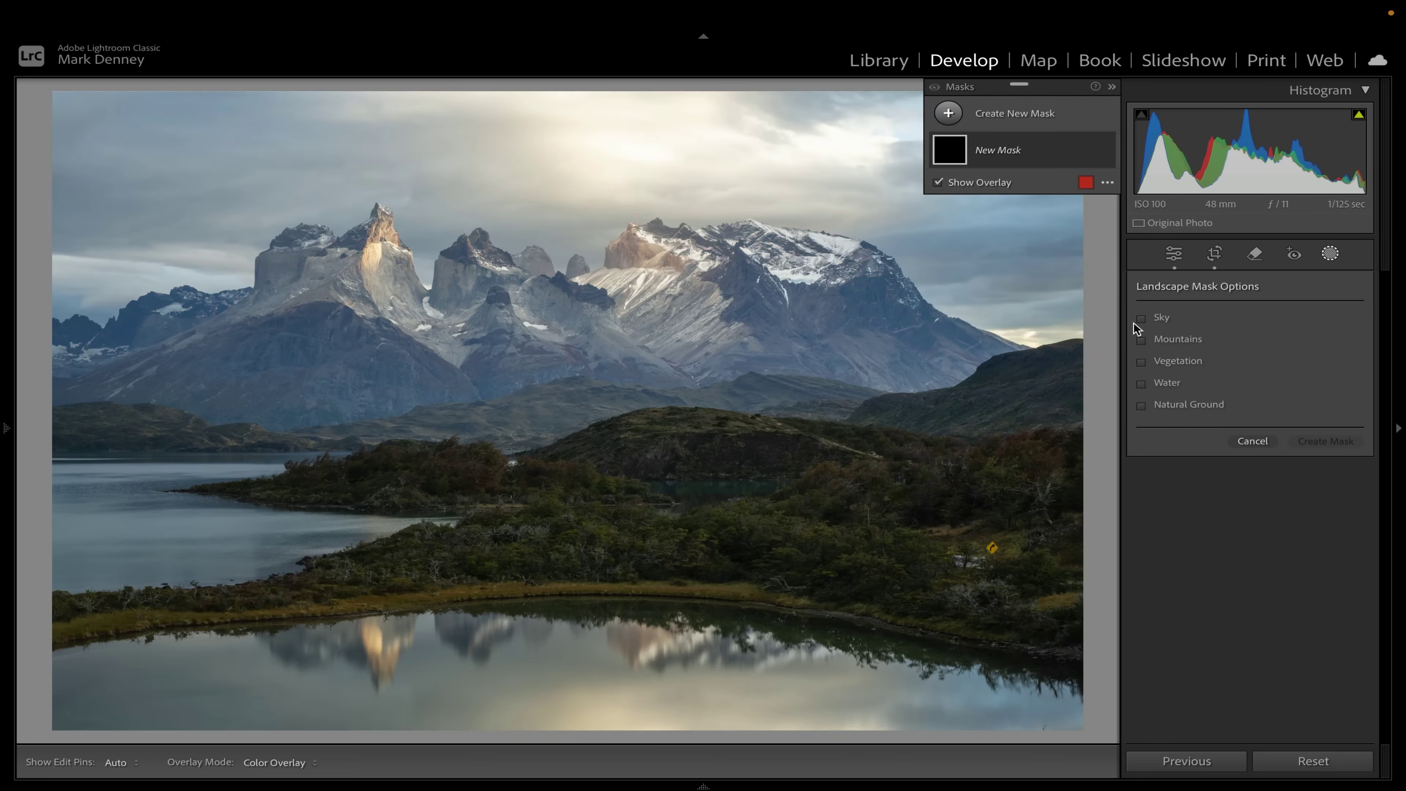
{"action": "left_click", "coordinate": [1141, 319]}
{"action": "left_click", "coordinate": [1145, 340]}
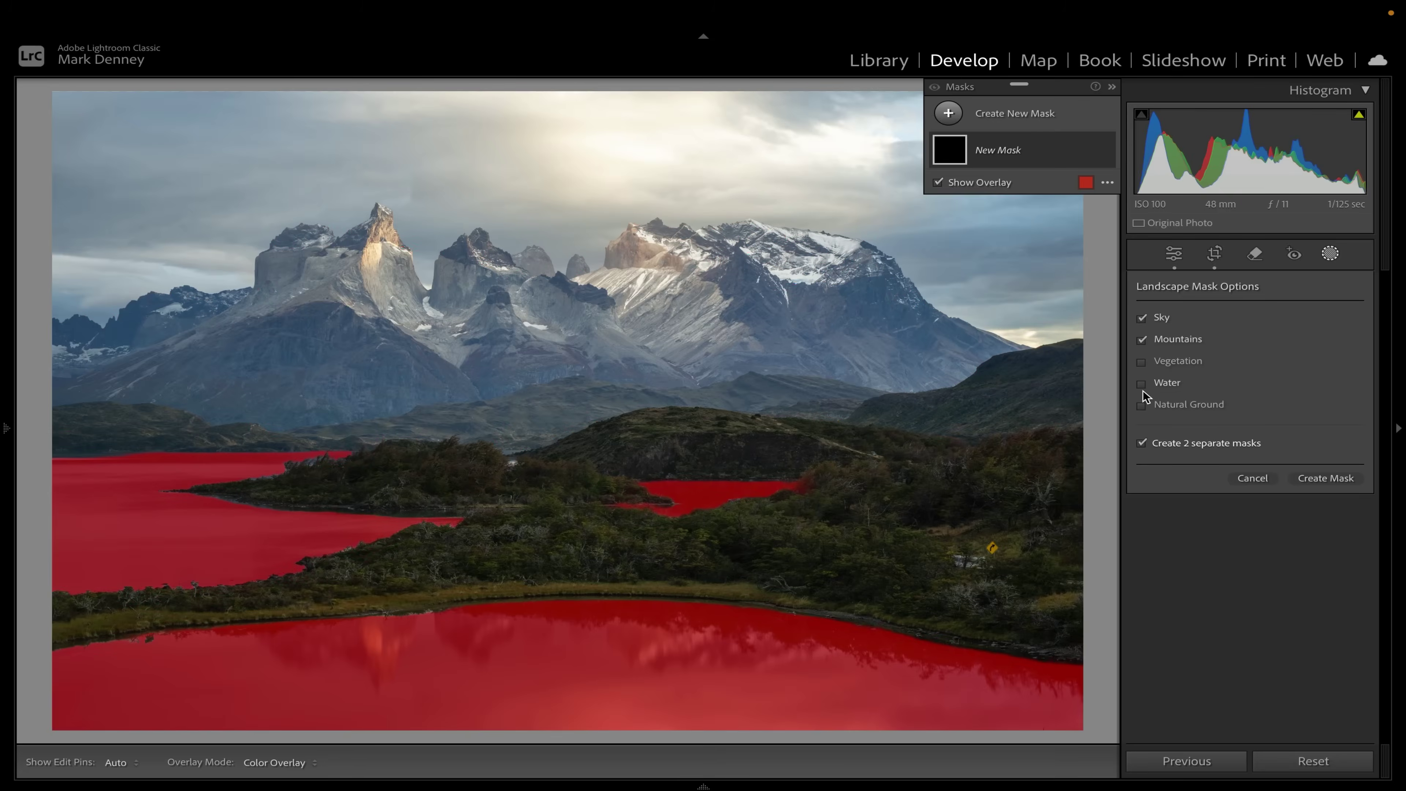
{"action": "left_click", "coordinate": [1141, 386]}
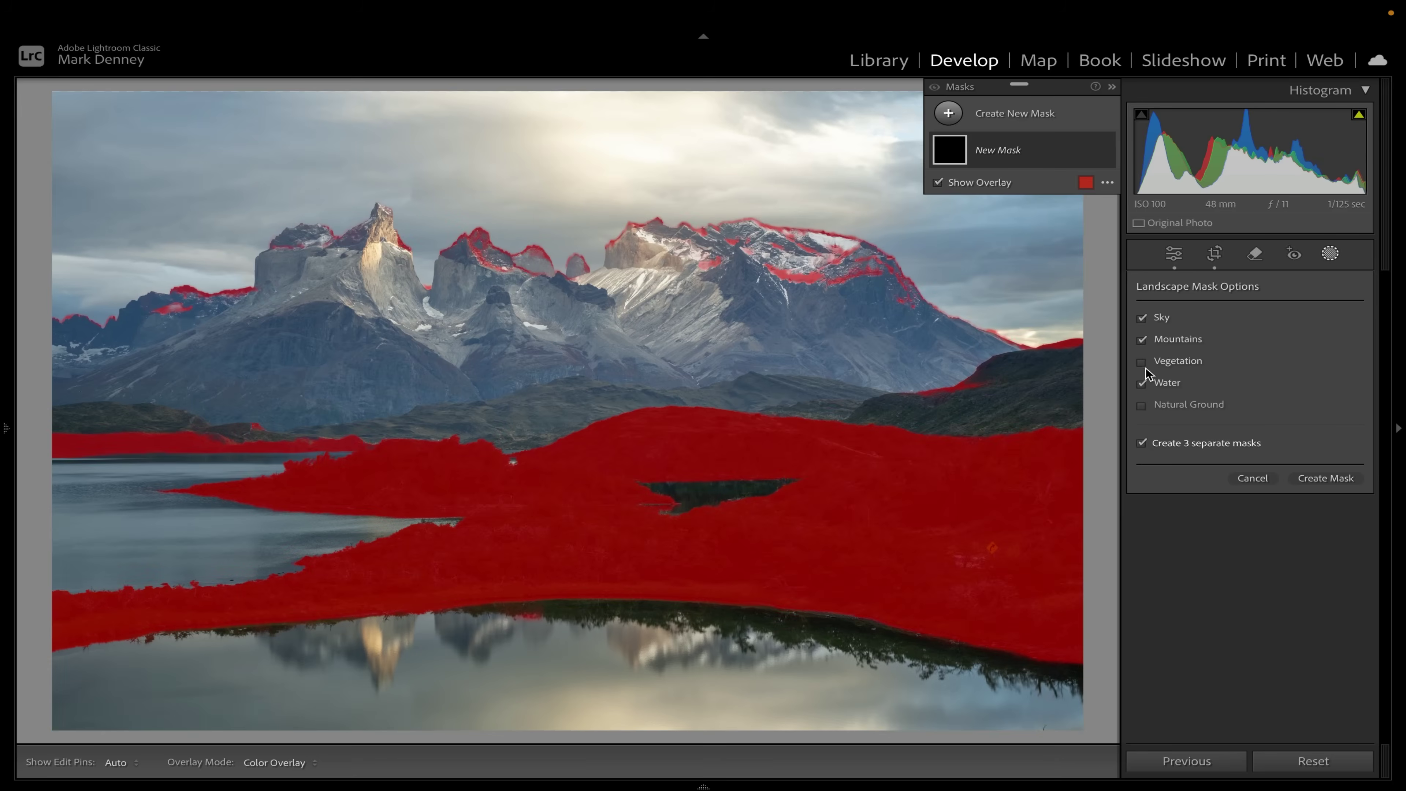
{"action": "left_click", "coordinate": [1142, 363]}
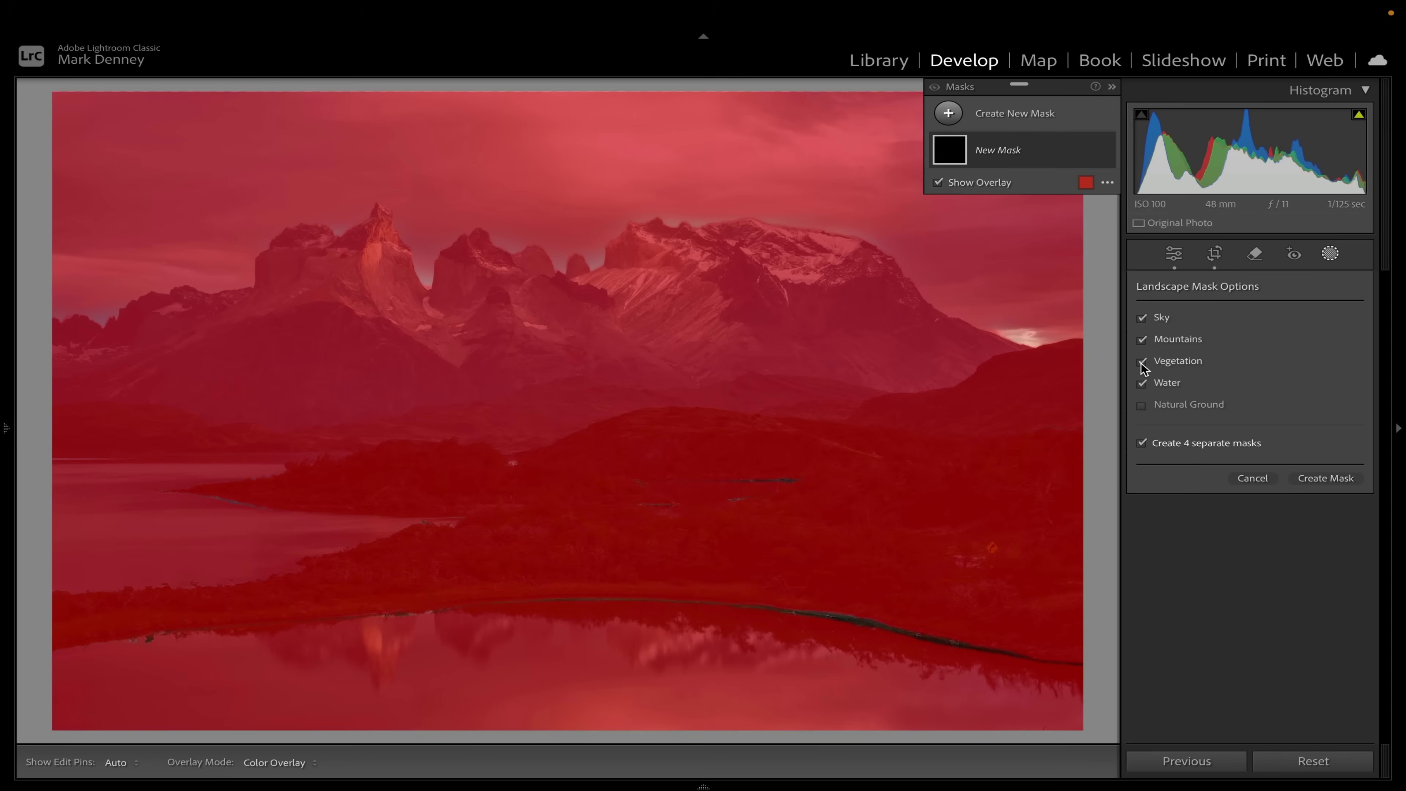
{"action": "left_click", "coordinate": [1317, 478]}
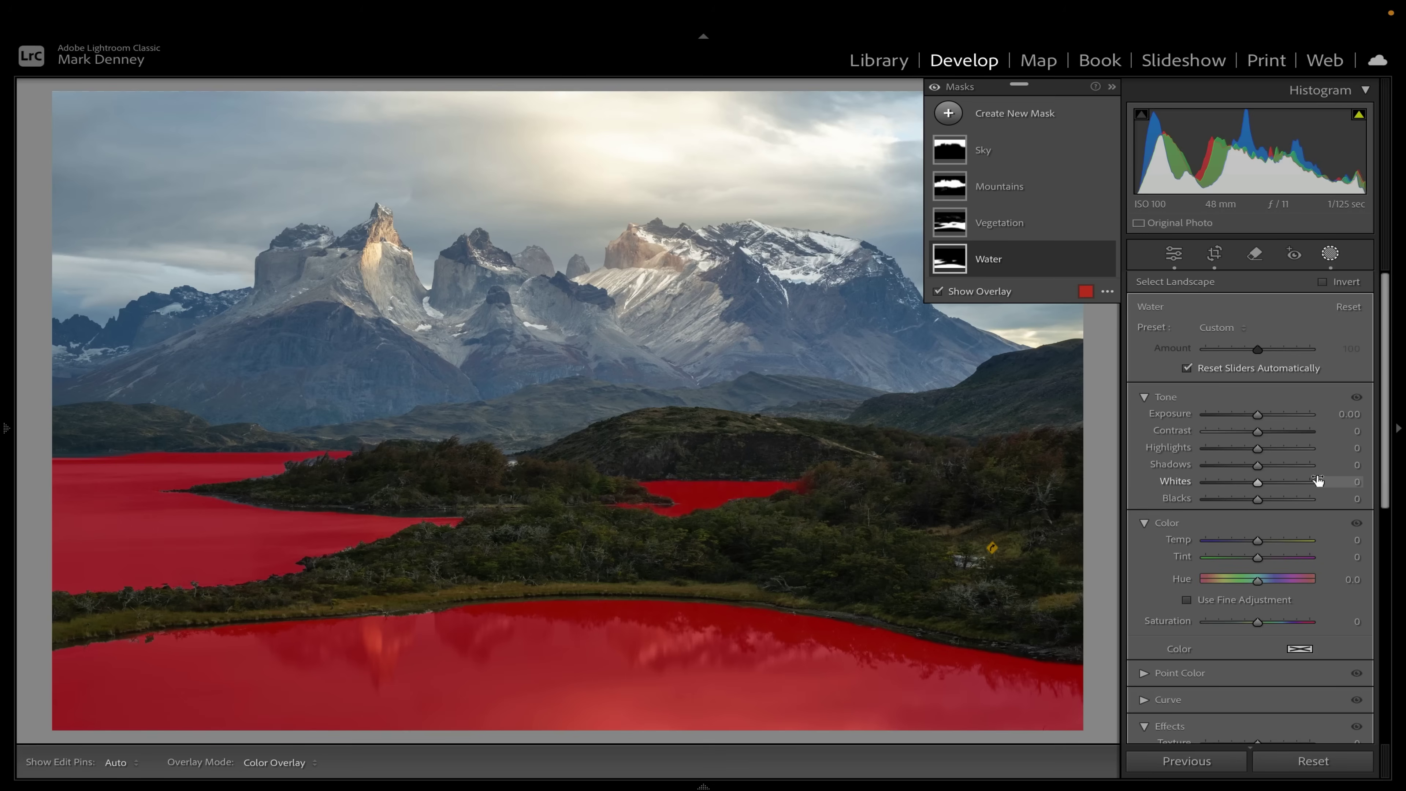
- Select the Vegetation mask and add a Subtract Brush component to it
{"action": "left_click", "coordinate": [954, 227]}
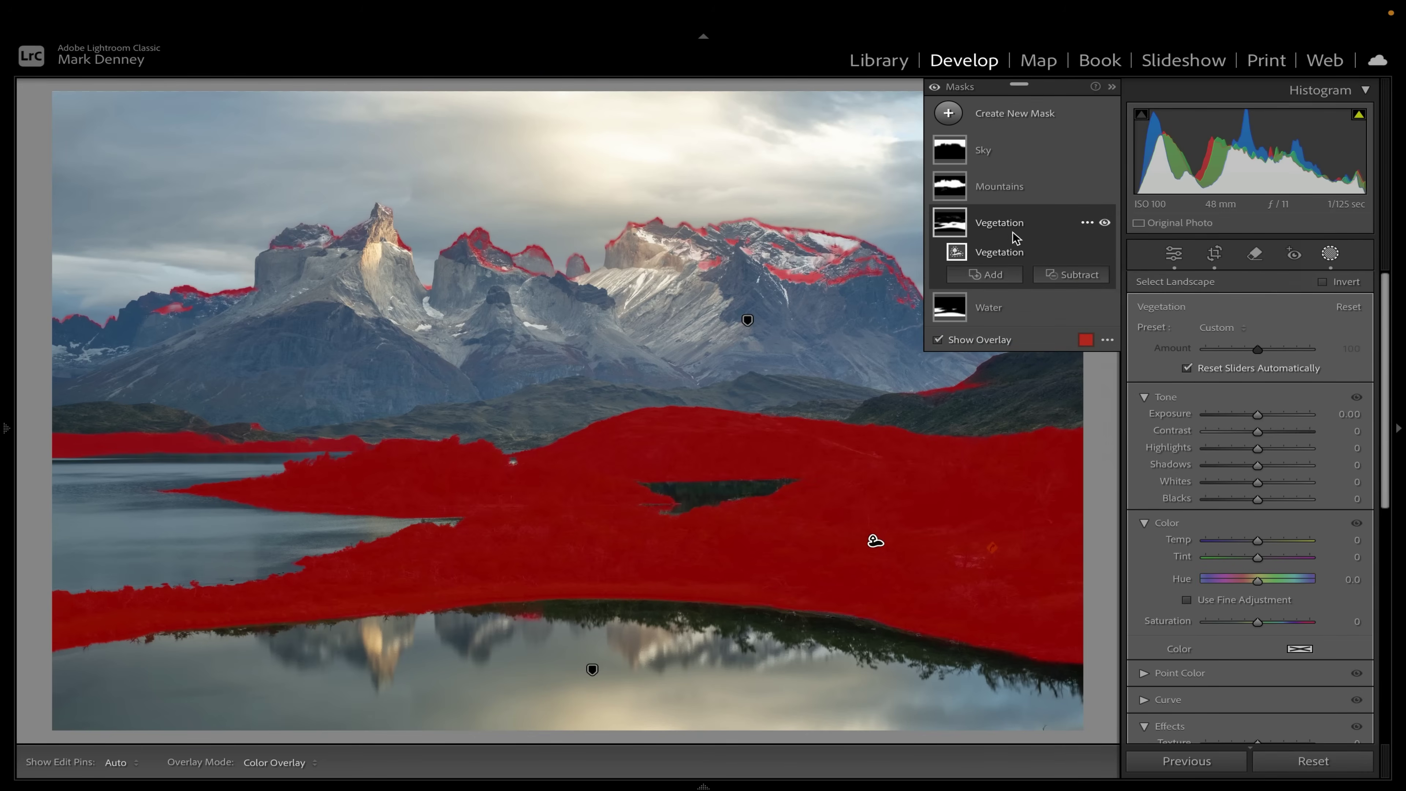
{"action": "left_click", "coordinate": [1069, 276]}
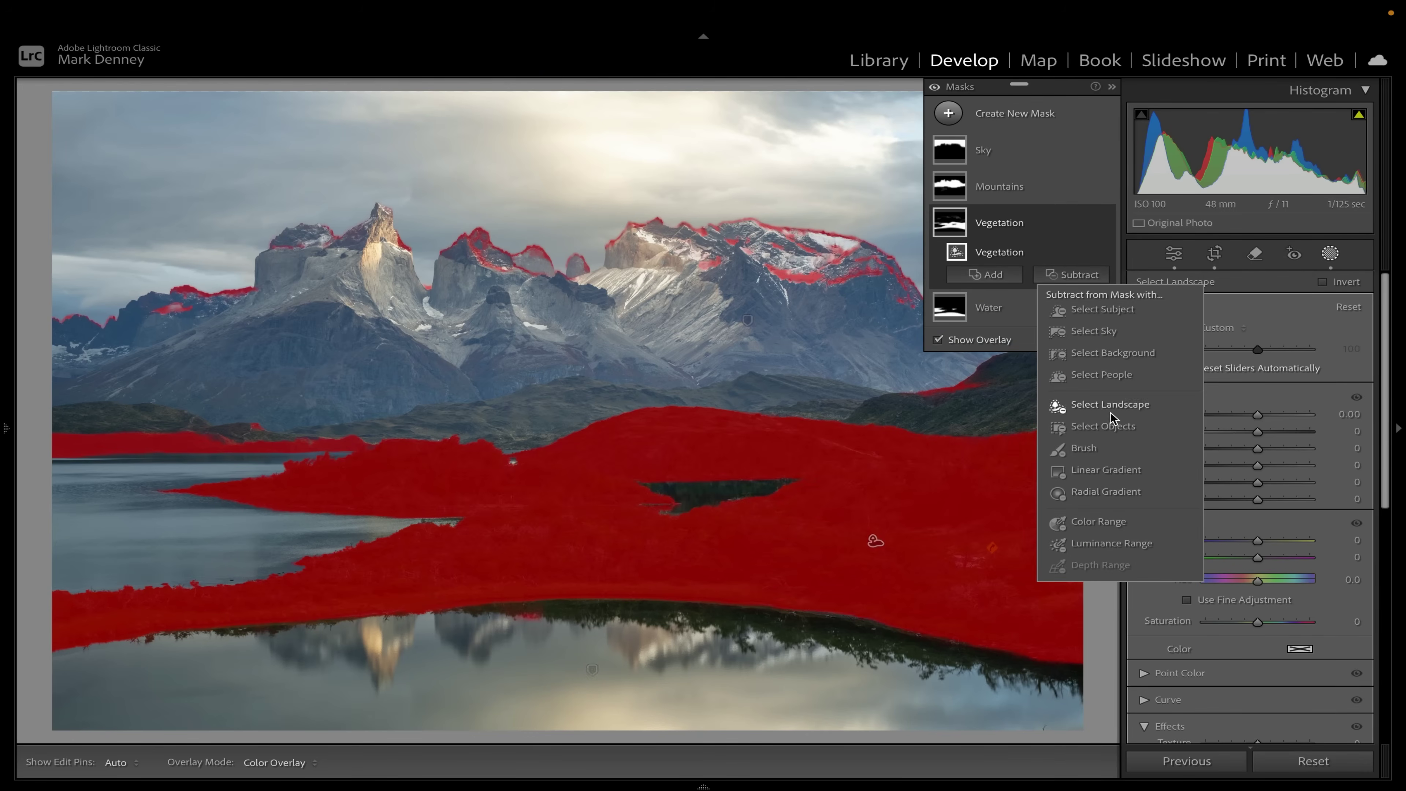
{"action": "left_click", "coordinate": [1090, 453]}
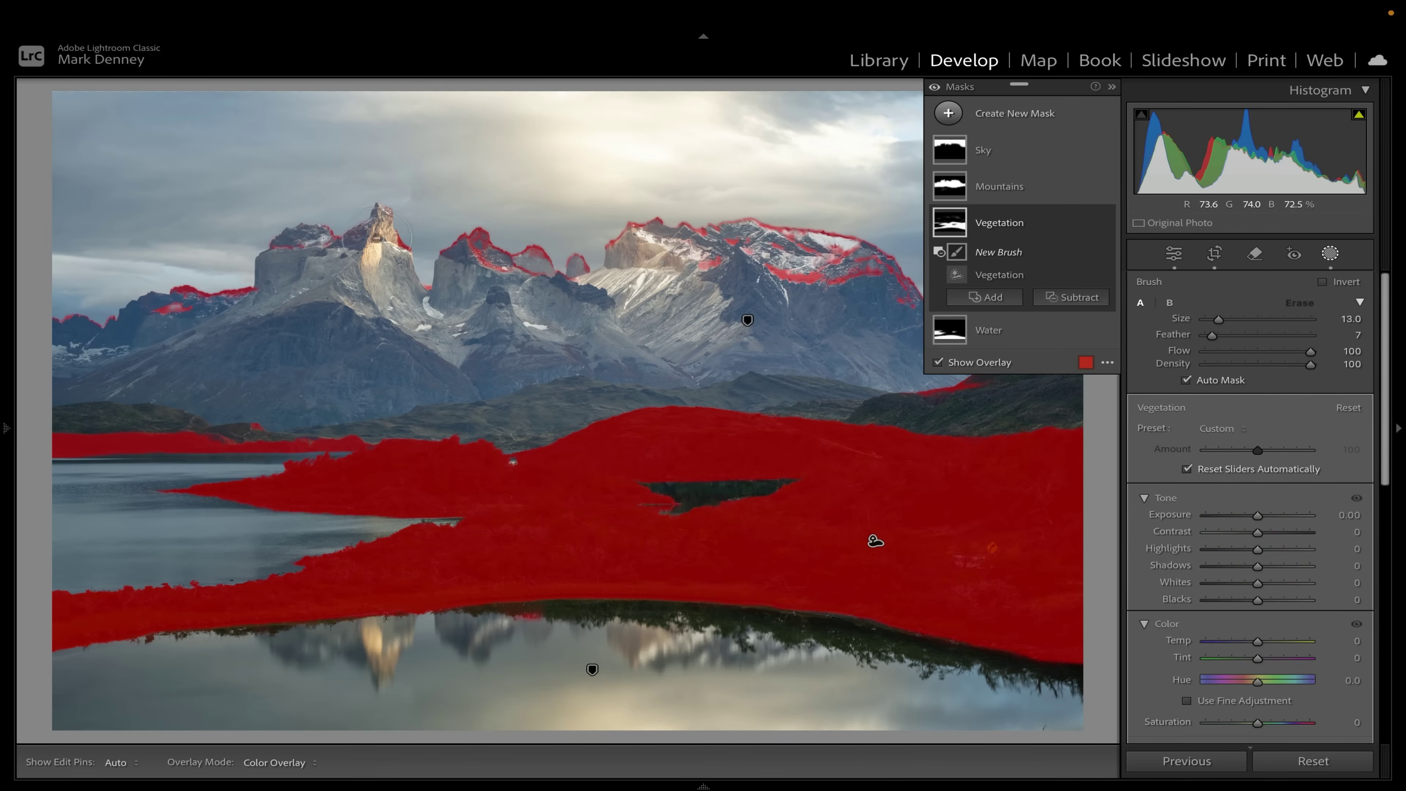
- Paint out the left ridges and central peak skyline from the Vegetation mask
{"action": "key", "text": "h"}
{"action": "mouse_move", "coordinate": [98, 306]}
{"action": "left_mouse_down"}
{"action": "mouse_move", "coordinate": [288, 249]}
{"action": "mouse_move", "coordinate": [271, 287]}
{"action": "left_mouse_up"}
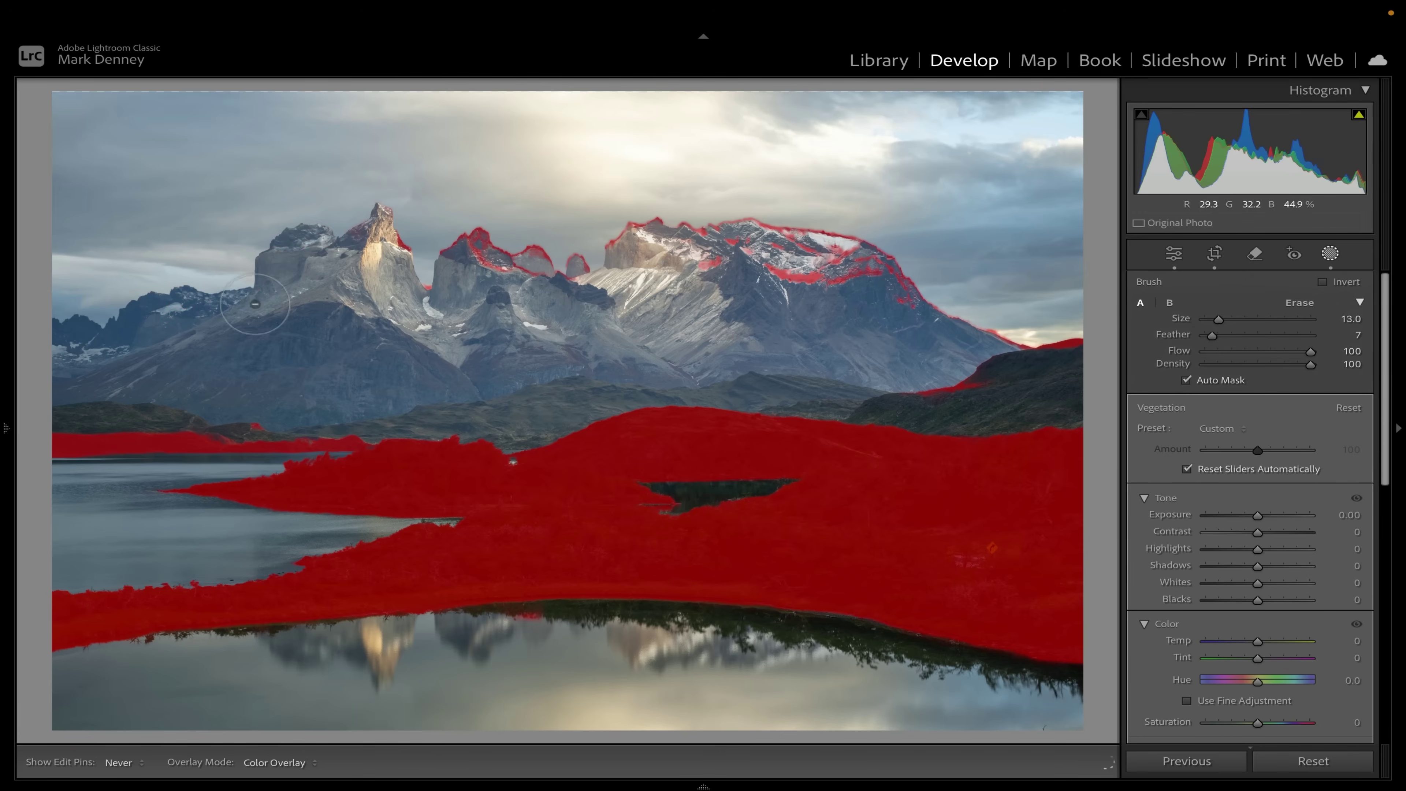
{"action": "mouse_move", "coordinate": [435, 288]}
{"action": "left_mouse_down"}
{"action": "mouse_move", "coordinate": [459, 241]}
{"action": "mouse_move", "coordinate": [588, 265]}
{"action": "mouse_move", "coordinate": [630, 255]}
{"action": "mouse_move", "coordinate": [645, 228]}
{"action": "mouse_move", "coordinate": [863, 293]}
{"action": "mouse_move", "coordinate": [931, 285]}
{"action": "mouse_move", "coordinate": [1010, 316]}
{"action": "mouse_move", "coordinate": [892, 279]}
{"action": "mouse_move", "coordinate": [867, 250]}
{"action": "mouse_move", "coordinate": [740, 218]}
{"action": "mouse_move", "coordinate": [762, 260]}
{"action": "left_mouse_up"}
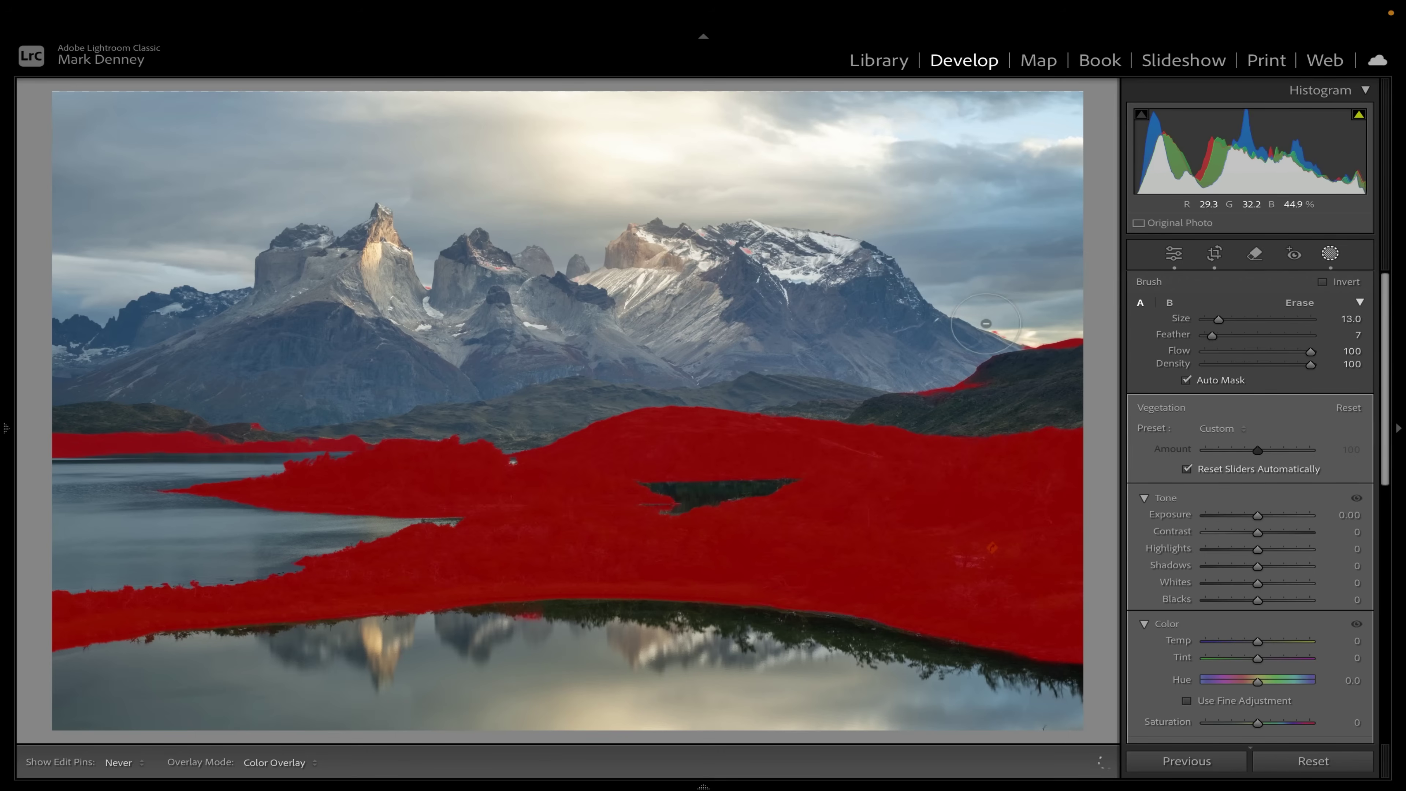
{"action": "key", "text": "h"}
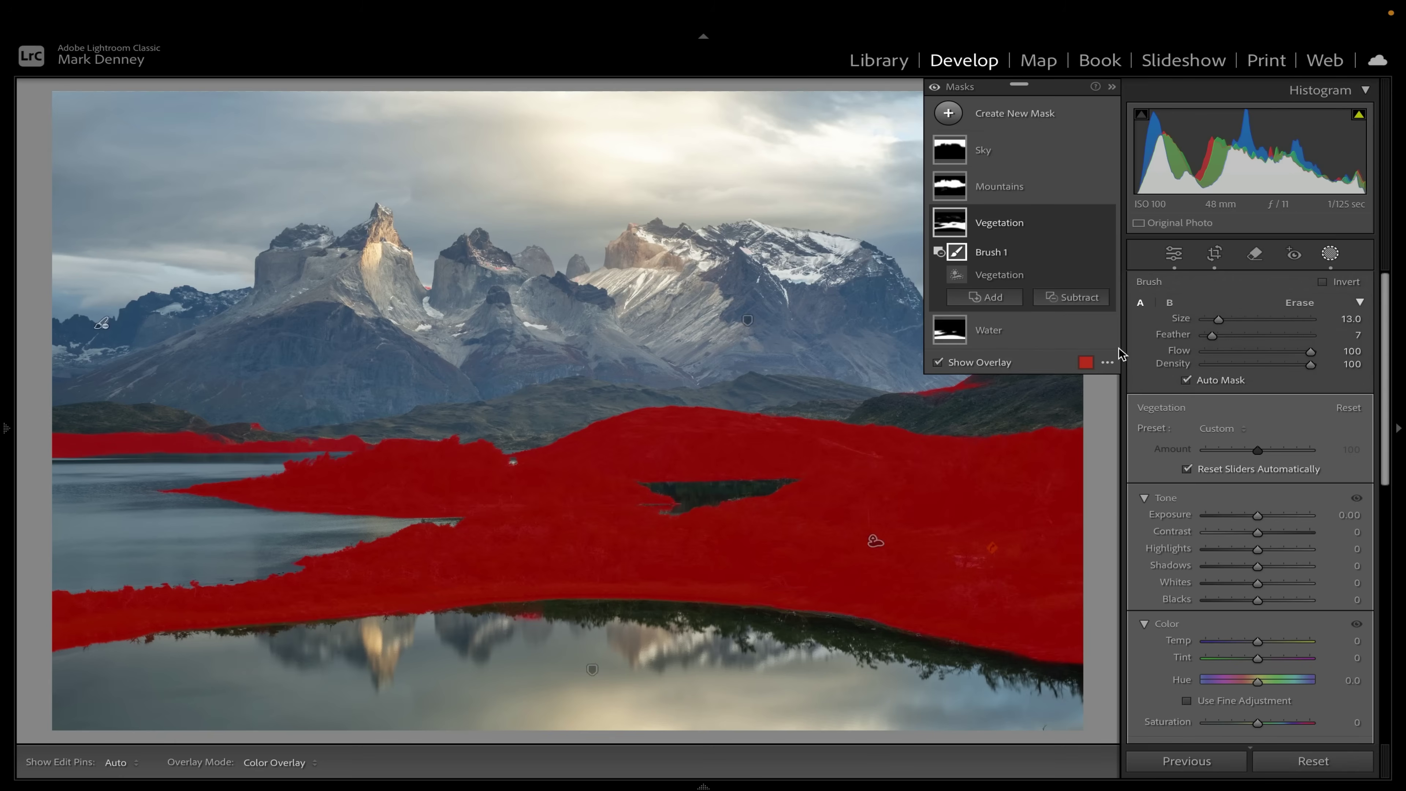
- Brighten the vegetation (exposure 0.24, contrast 21, highlights 18, shadows 14) and compare before/after
{"action": "left_click_drag", "start_coordinate": [1257, 520], "coordinate": [1266, 567]}
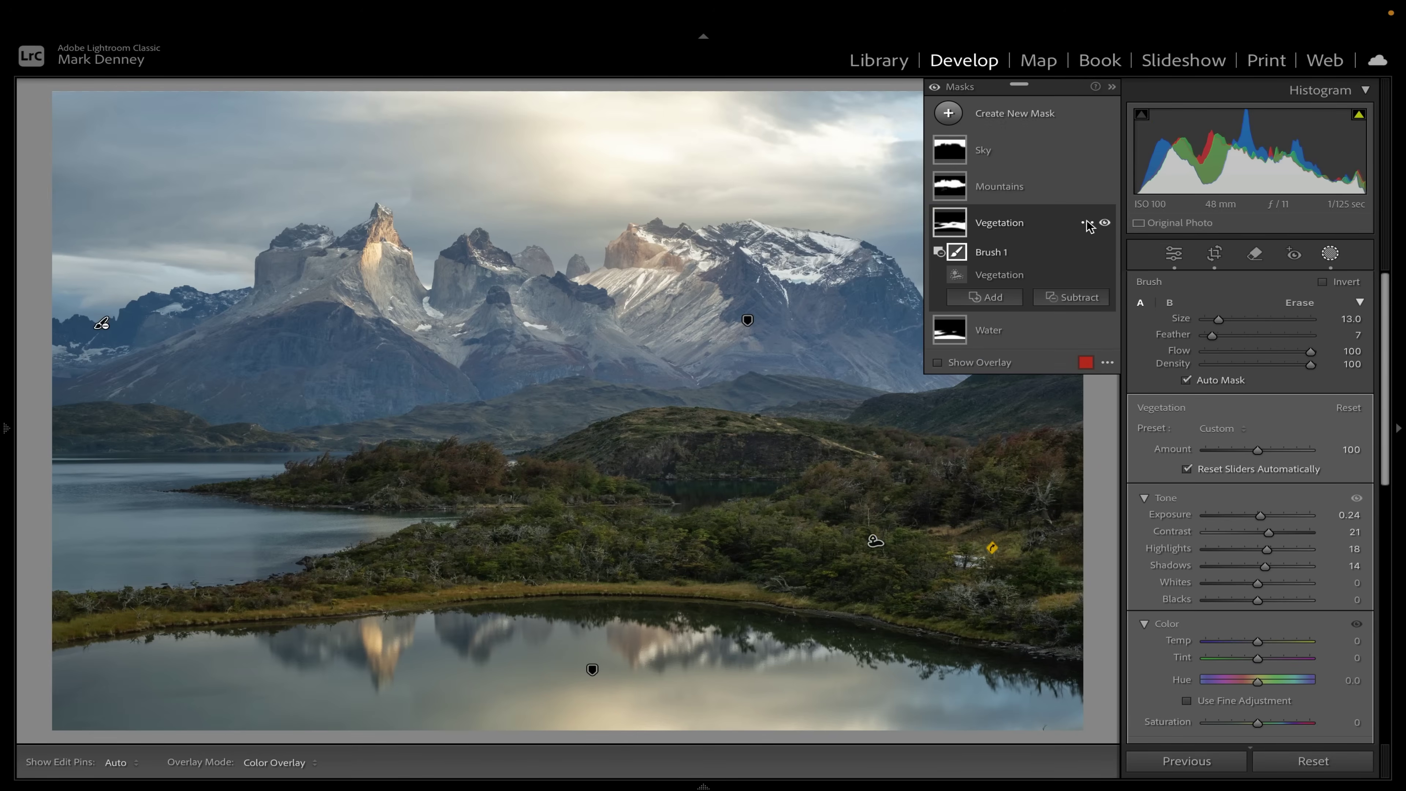
{"action": "left_click", "coordinate": [1104, 223]}
{"action": "left_click", "coordinate": [1104, 223]}
{"action": "left_click", "coordinate": [1104, 224]}
{"action": "left_click", "coordinate": [1103, 223]}
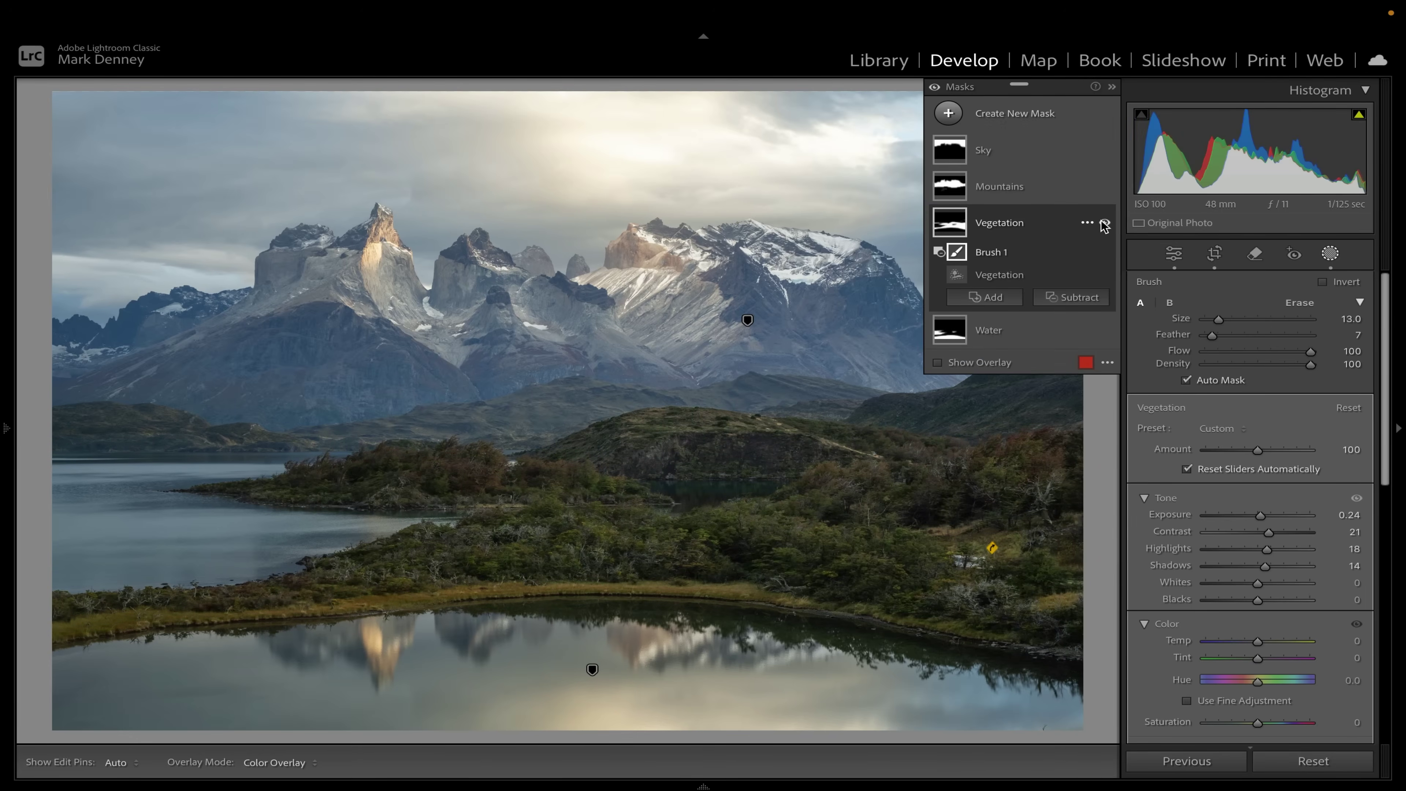